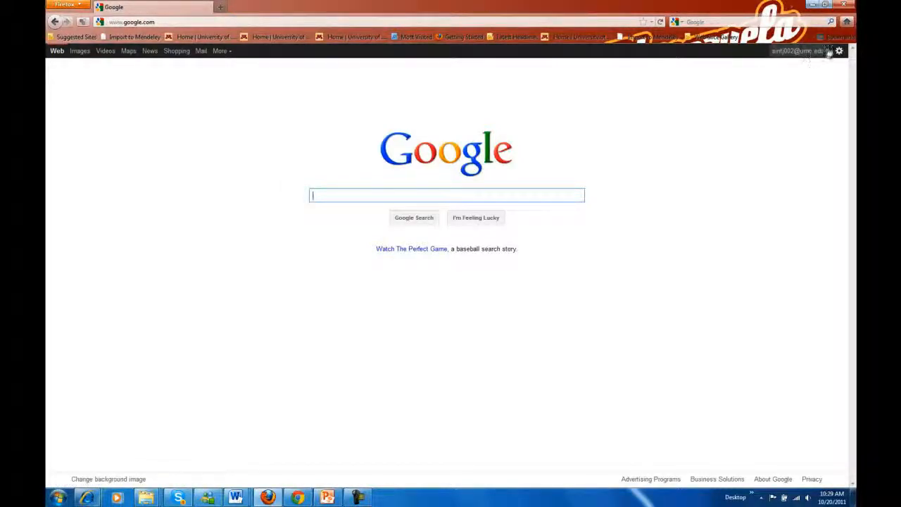
- Go to the Google Docs document list through the More menu on the Google homepage
click(221, 50)
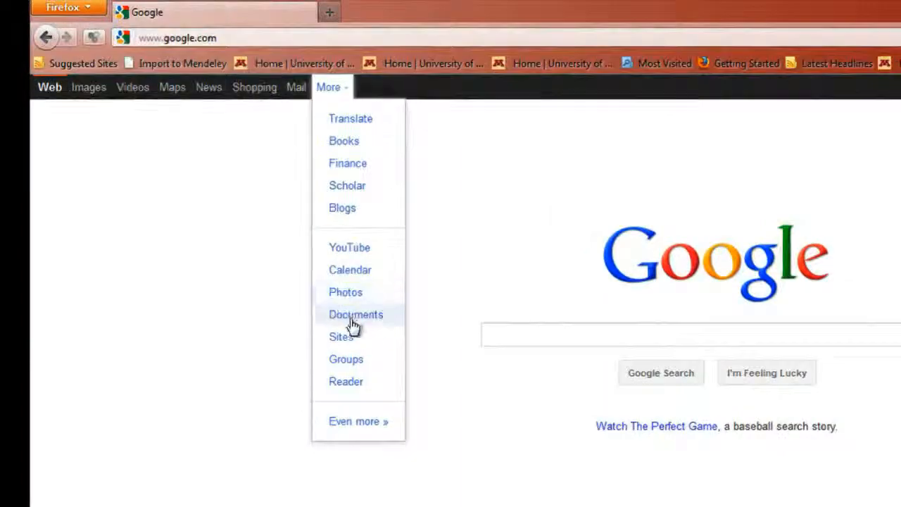
click(354, 325)
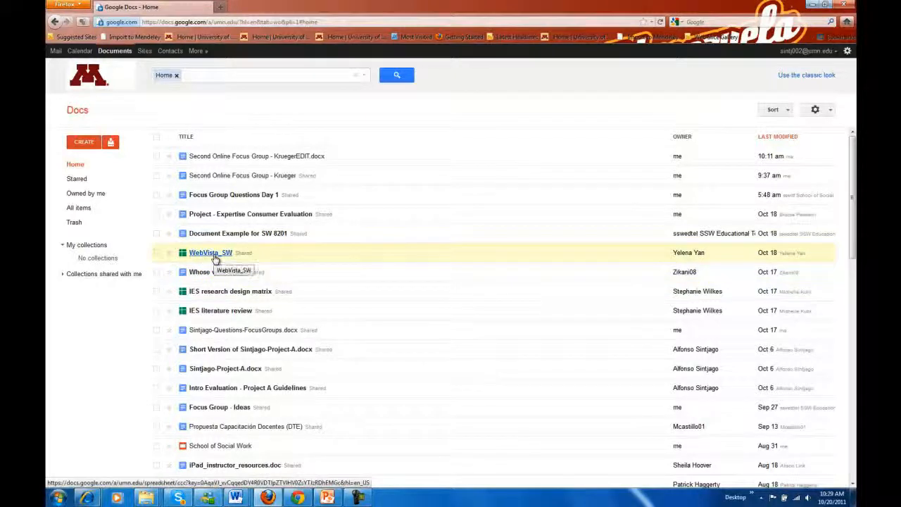
scroll(232, 331, down, 3)
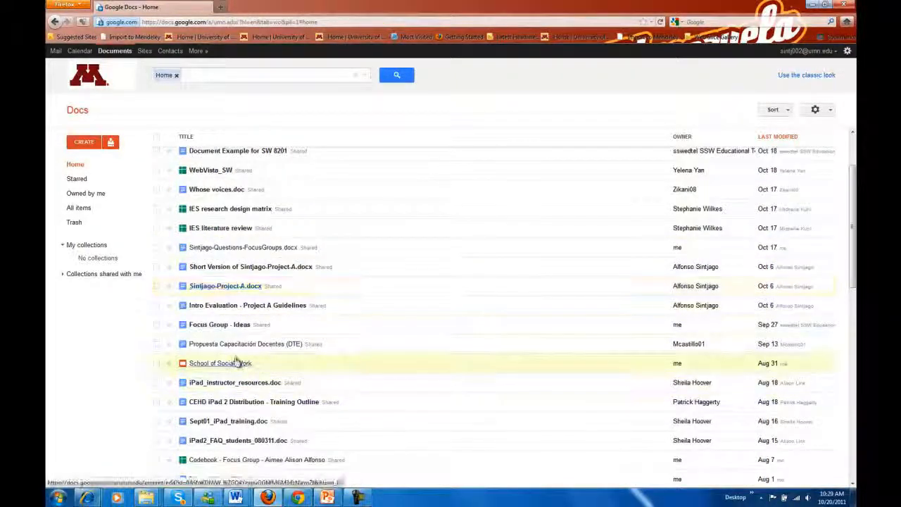
scroll(244, 222, down, 2)
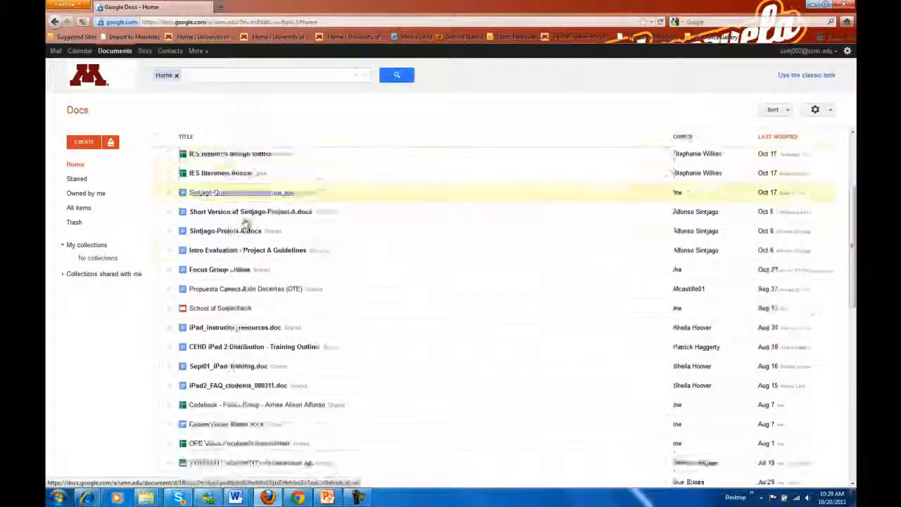
scroll(244, 222, down, 9)
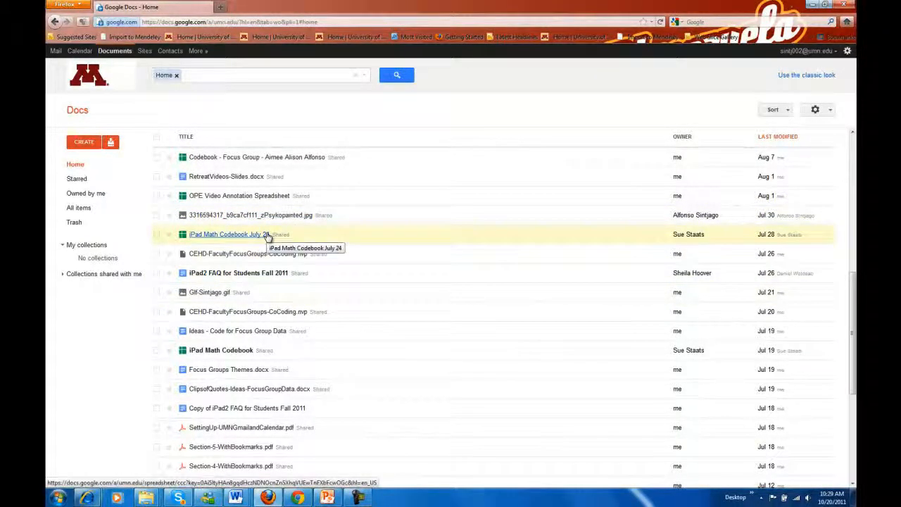
scroll(680, 273, down, 1)
scroll(740, 231, up, 1)
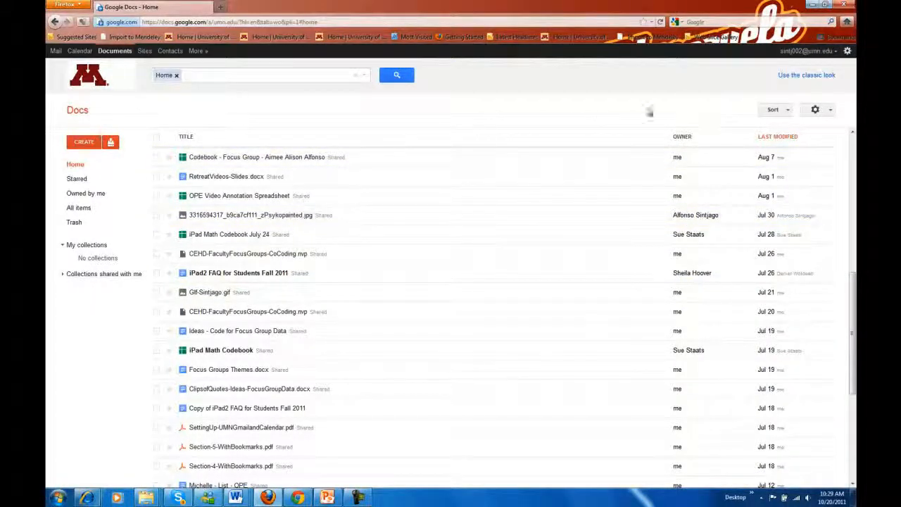
scroll(781, 296, down, 1)
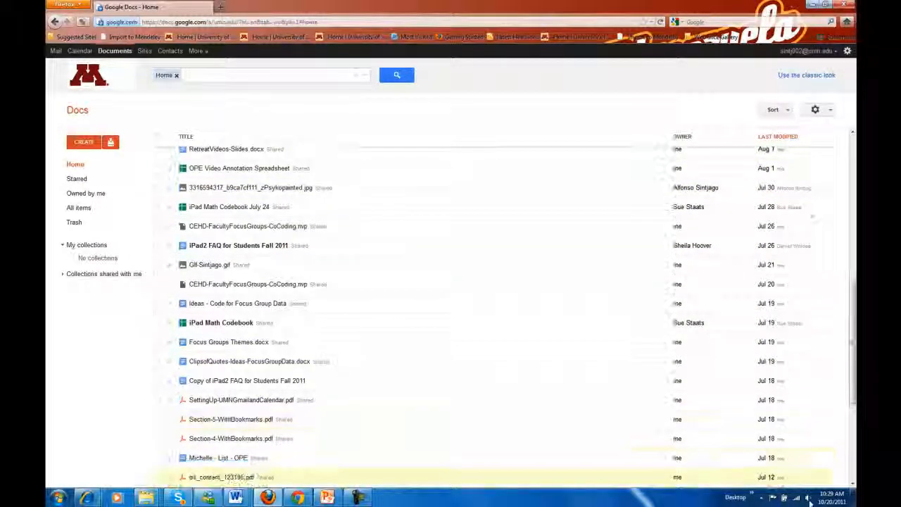
scroll(736, 381, down, 20)
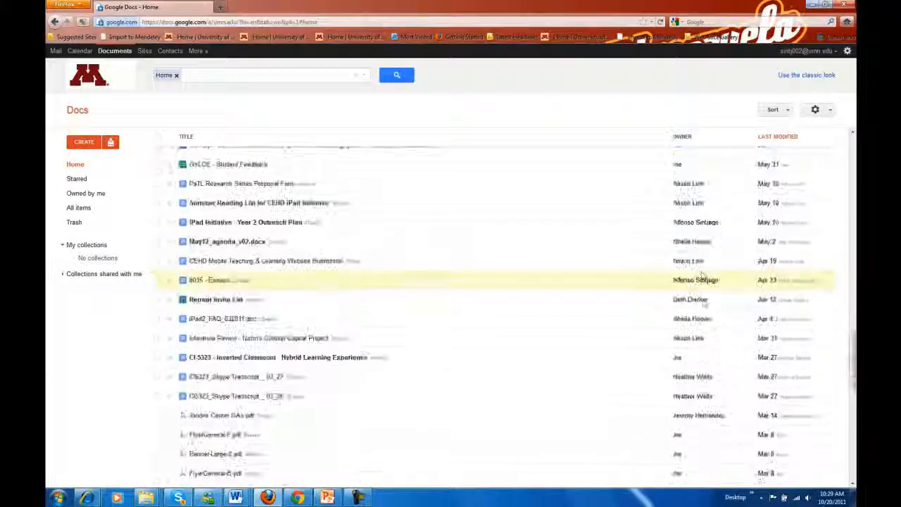
scroll(813, 350, down, 5)
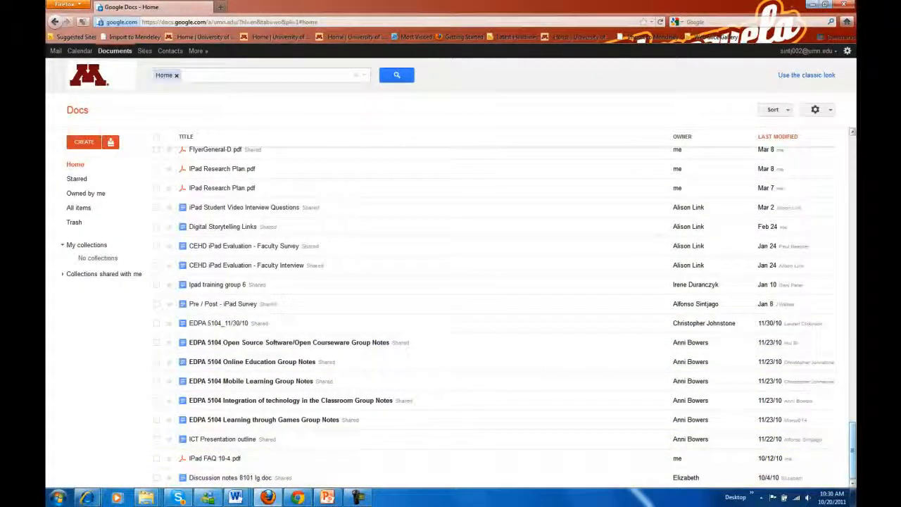
drag(853, 454, 853, 161)
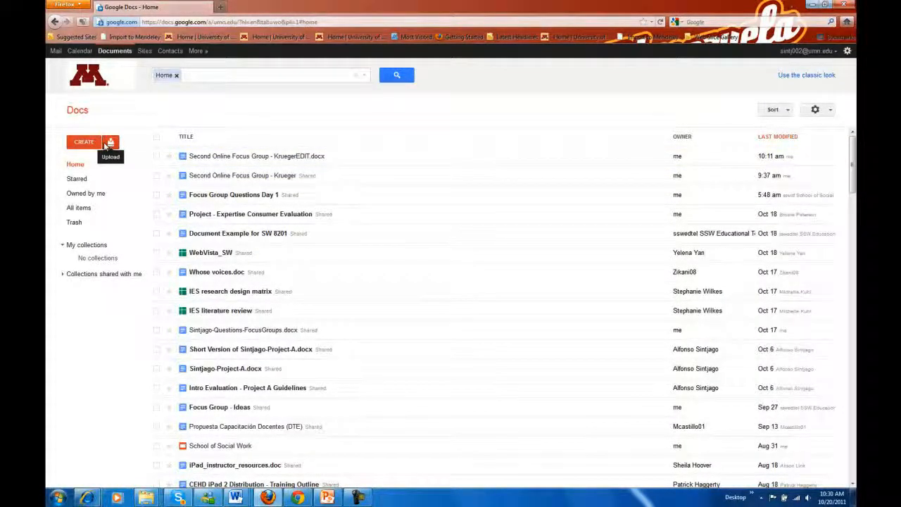
- Start uploading individual files with Upload > Files…
click(79, 143)
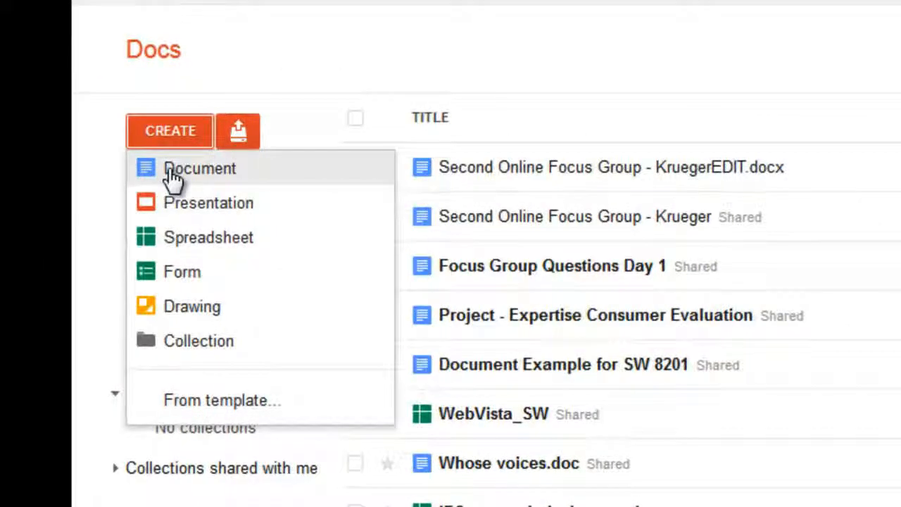
click(297, 105)
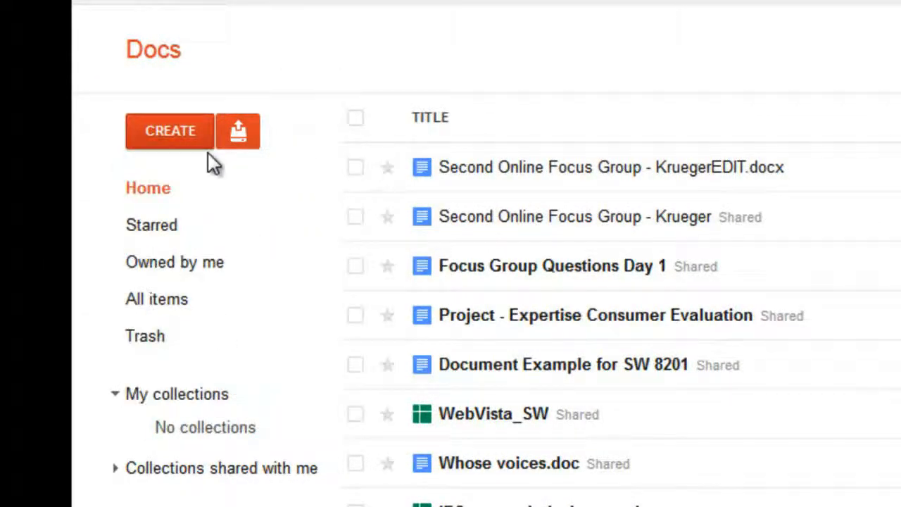
click(238, 133)
click(276, 169)
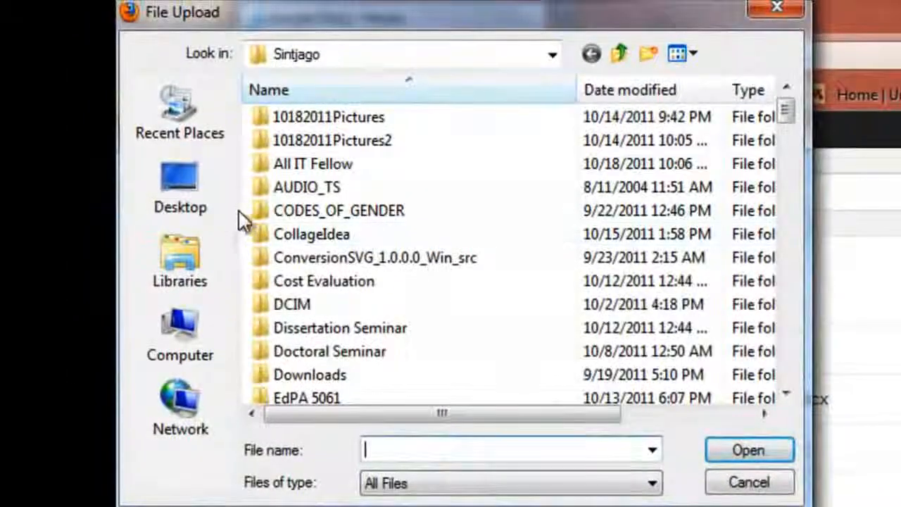
- Pick the edited Second Online Focus Group file from the personal folder on the Desktop
click(151, 10)
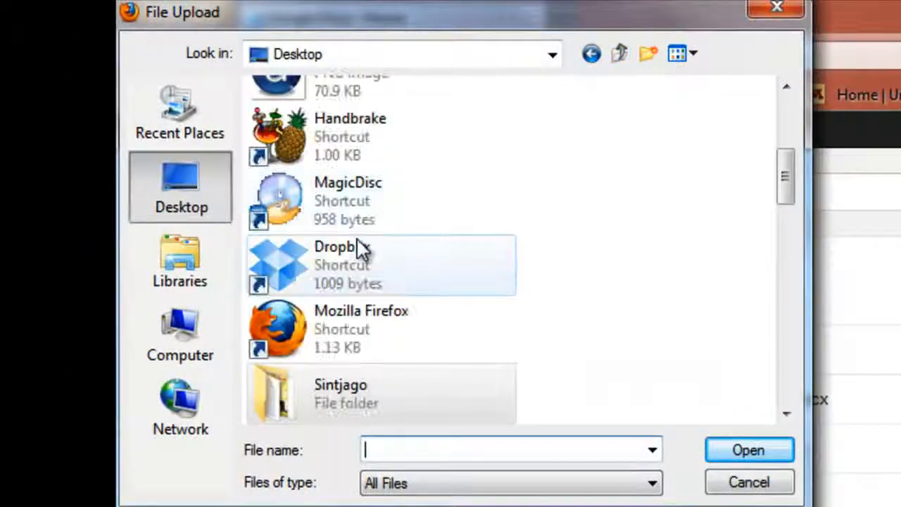
double_click(401, 380)
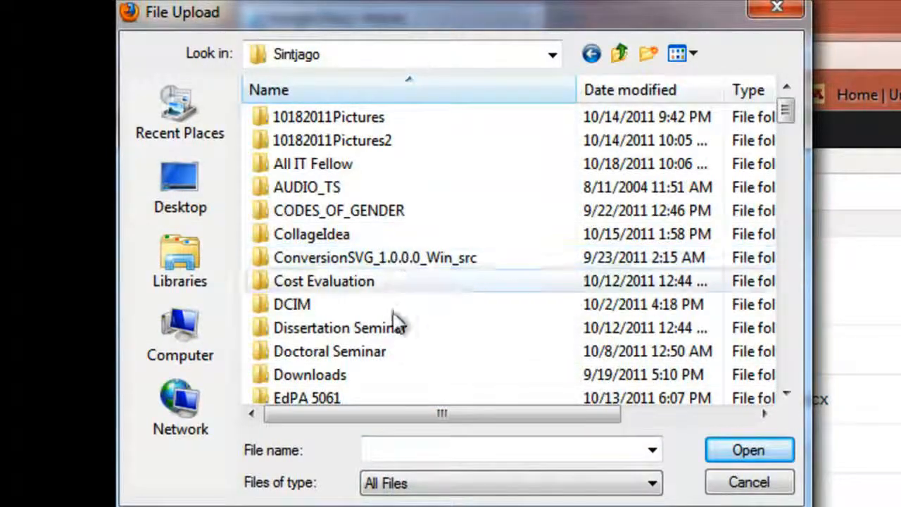
scroll(395, 331, down, 12)
scroll(388, 347, up, 1)
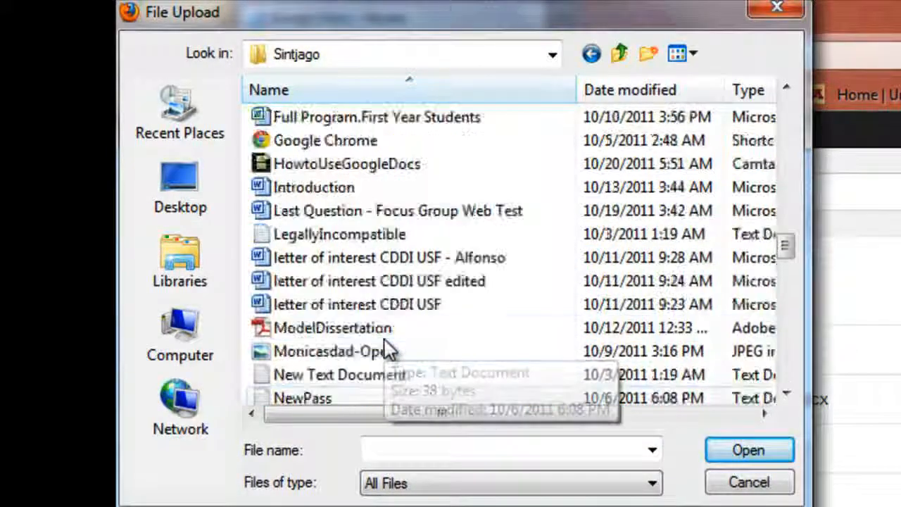
scroll(386, 348, down, 10)
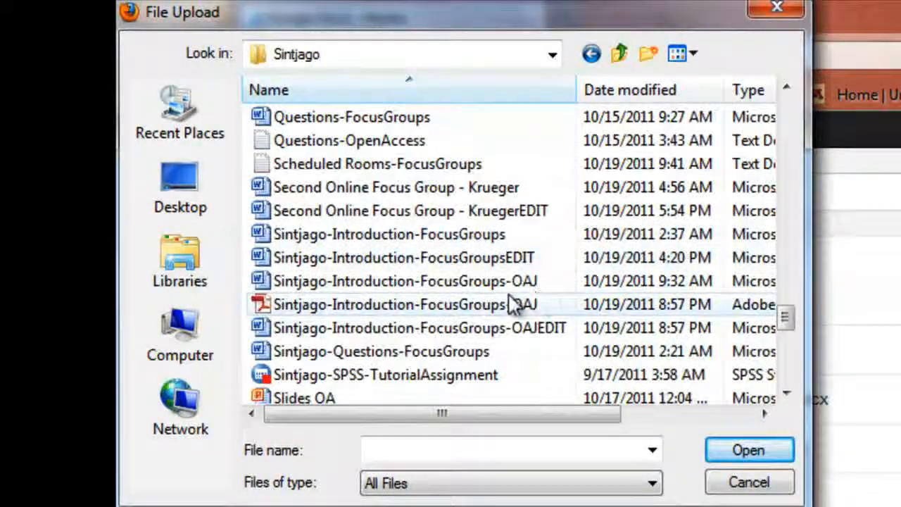
scroll(512, 304, down, 2)
scroll(430, 183, up, 1)
scroll(422, 200, down, 3)
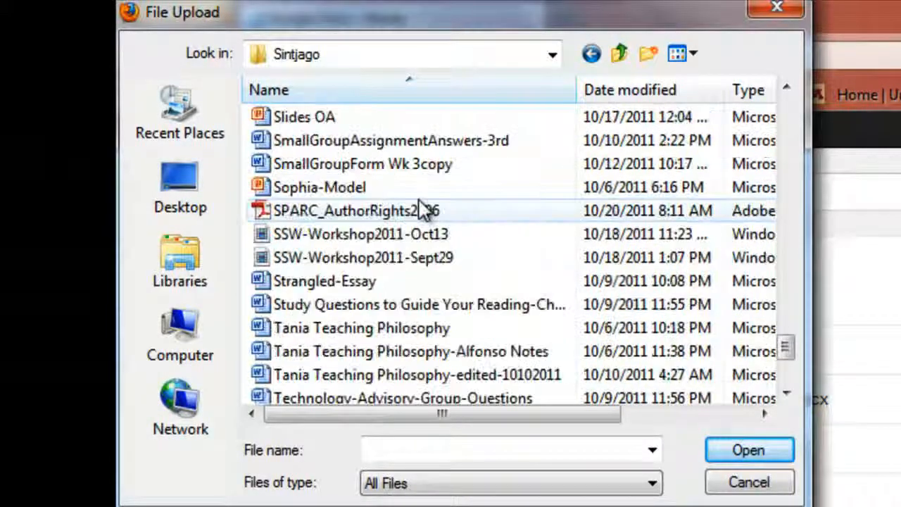
scroll(426, 210, up, 5)
double_click(458, 288)
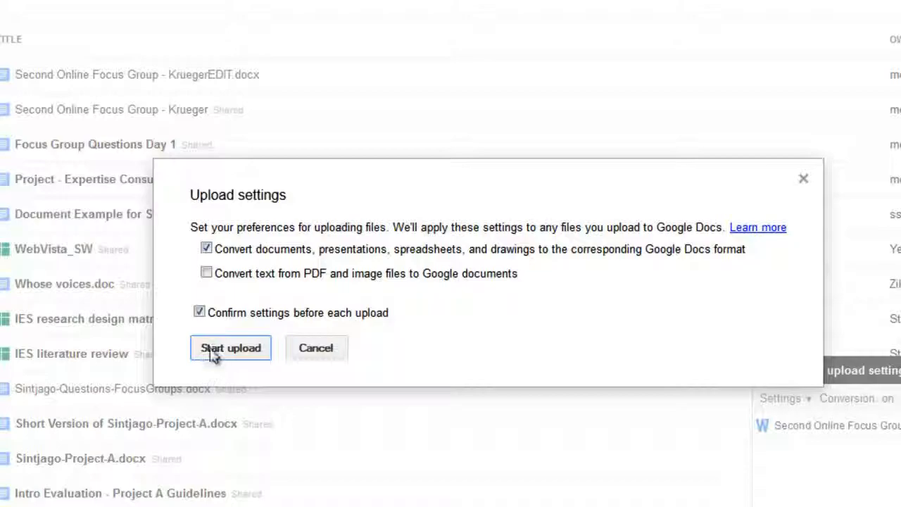
- Upload the focus-group file converted to Google Docs format and open it
click(240, 352)
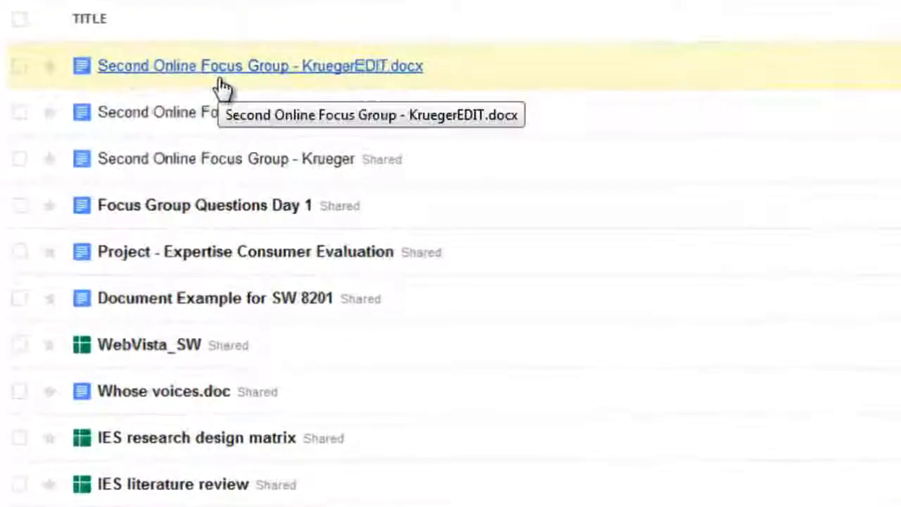
drag(219, 87, 250, 88)
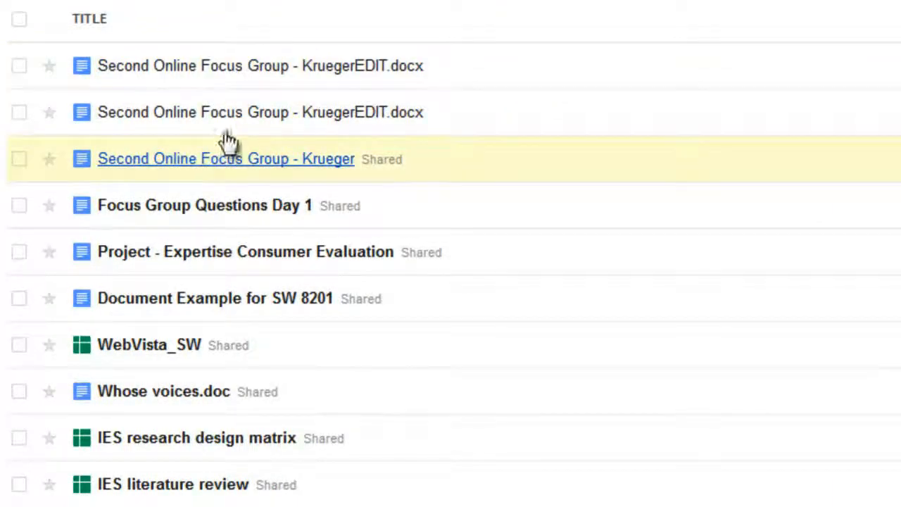
click(225, 73)
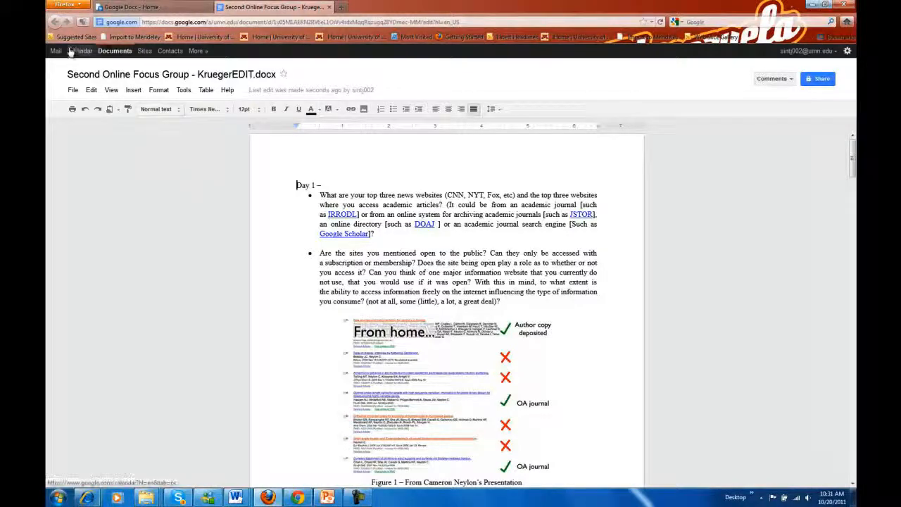
- Create a new blank untitled document, then return to the Docs home list
click(121, 55)
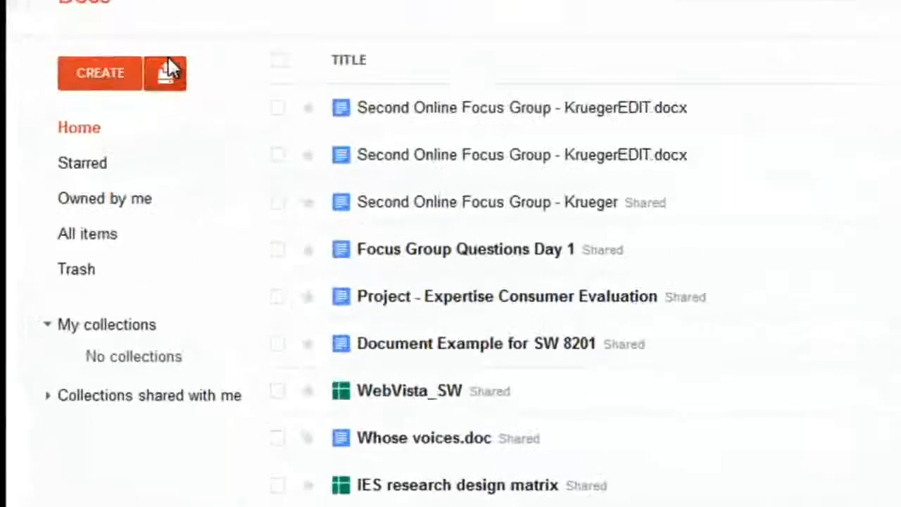
click(104, 81)
click(95, 112)
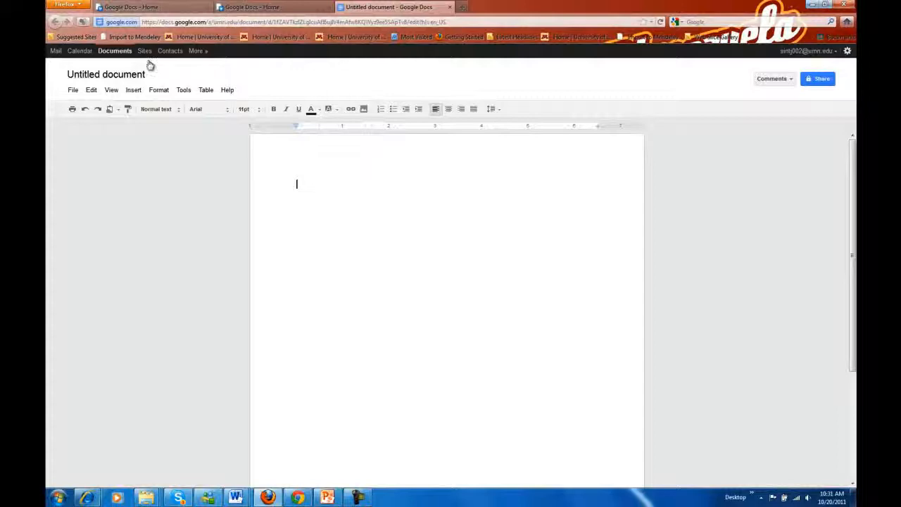
click(111, 53)
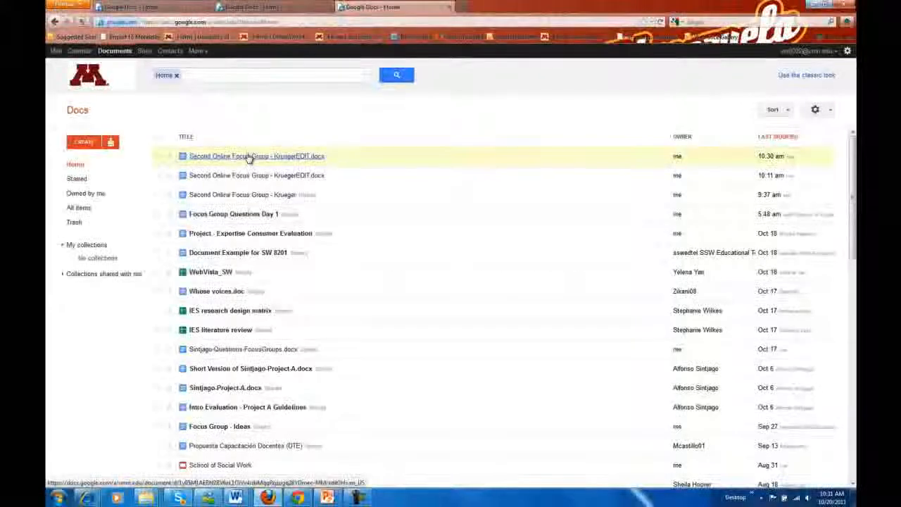
- Open Second Online Focus Group - KruegerEDIT.docx from the Documents list
click(245, 154)
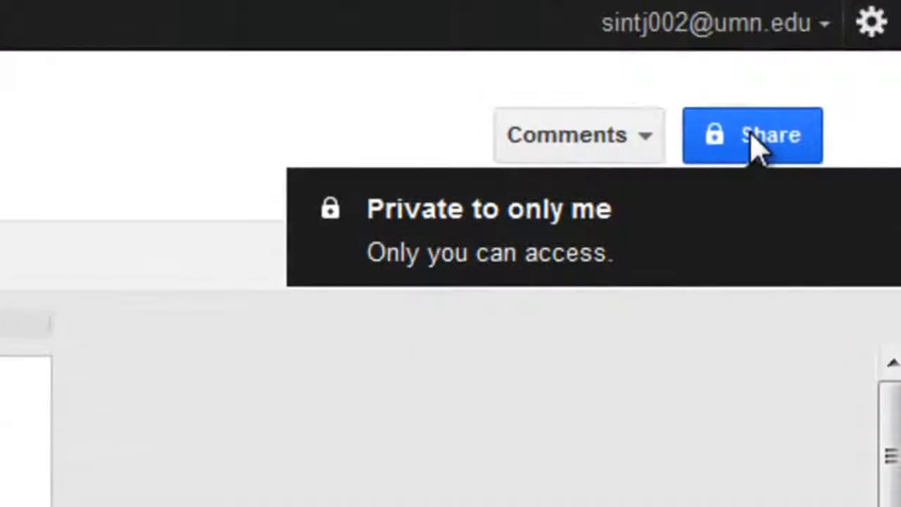
- Add the SSW Educational Technology account with Can edit access and save the sharing
click(757, 148)
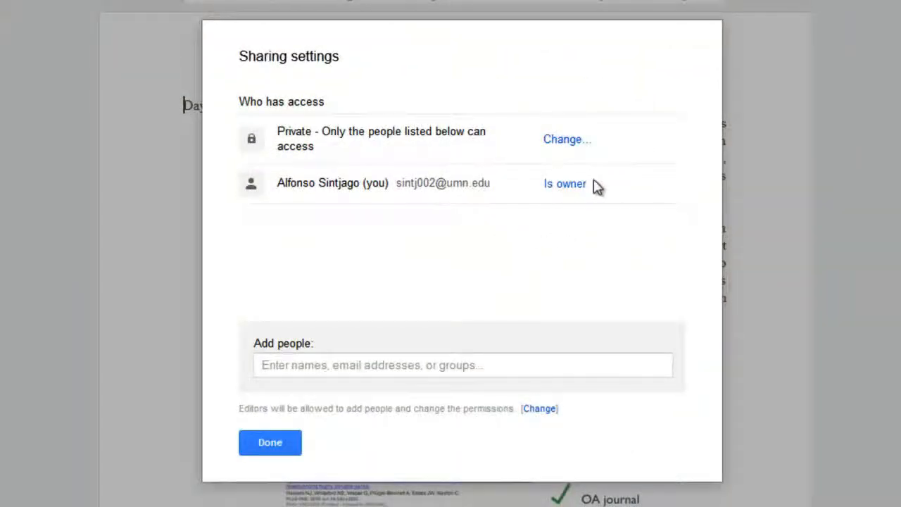
click(468, 366)
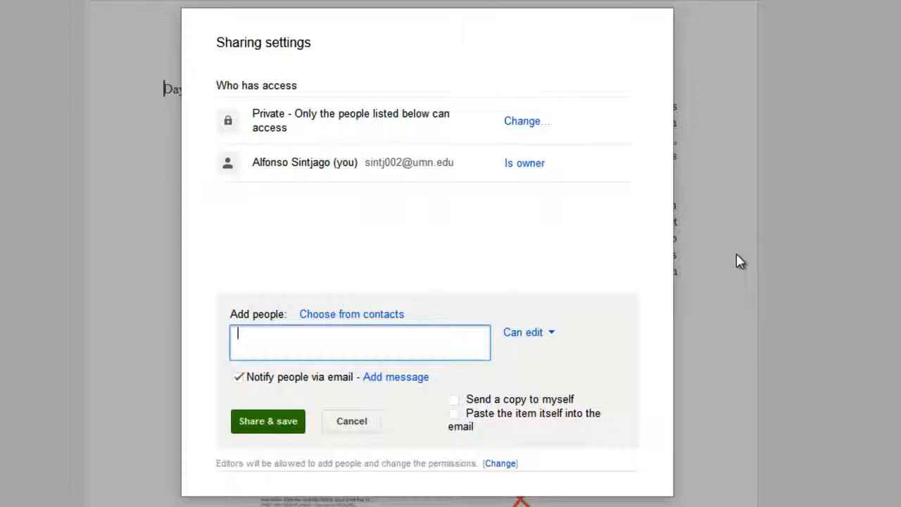
text(s)
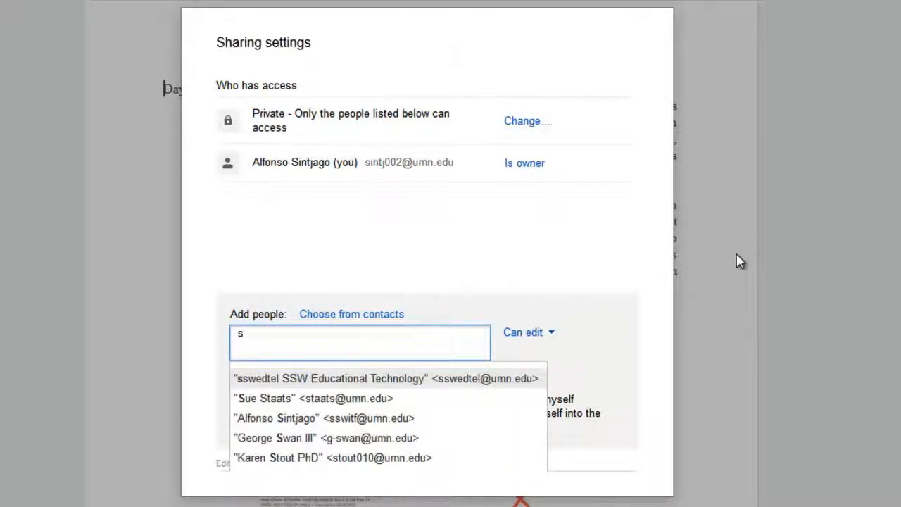
text(sw)
key(BackSpace)
key(BackSpace)
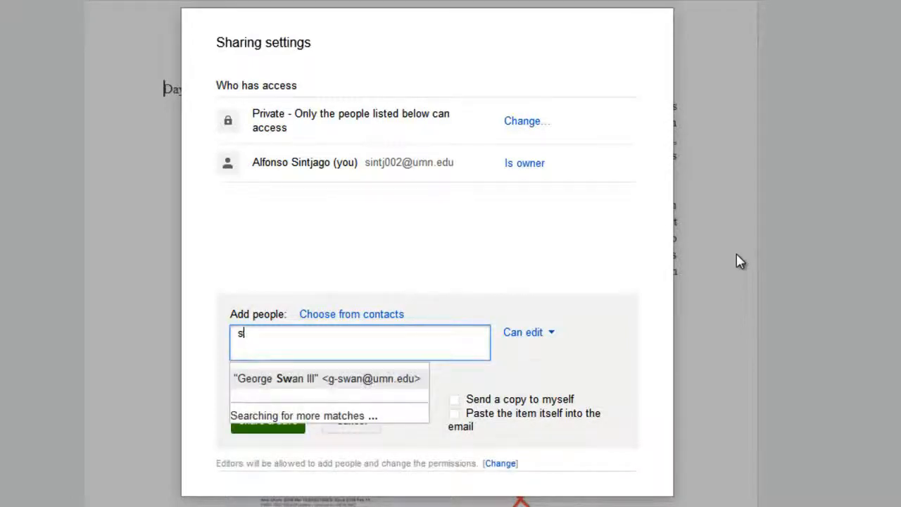
text(sw)
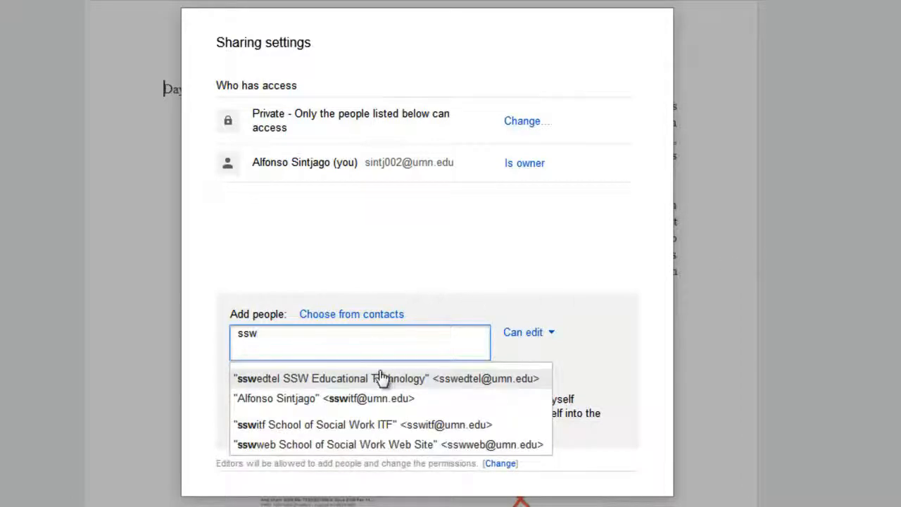
click(383, 378)
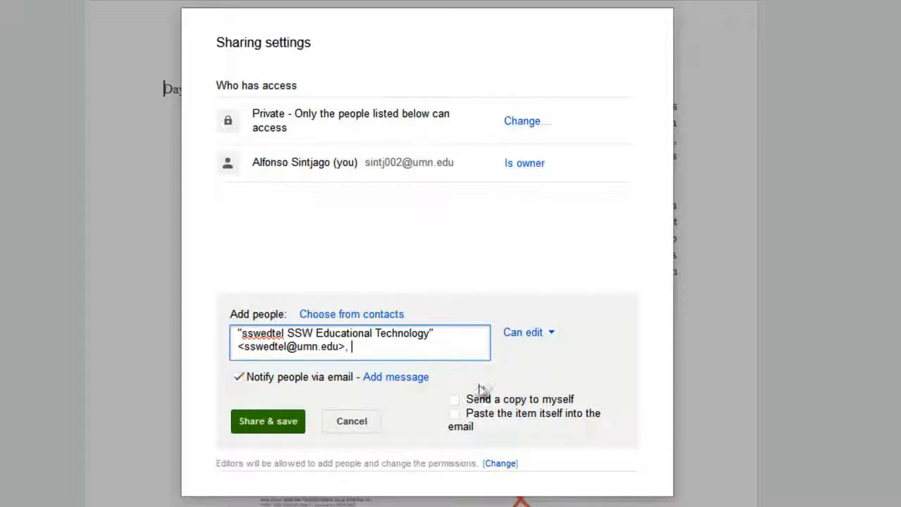
click(548, 337)
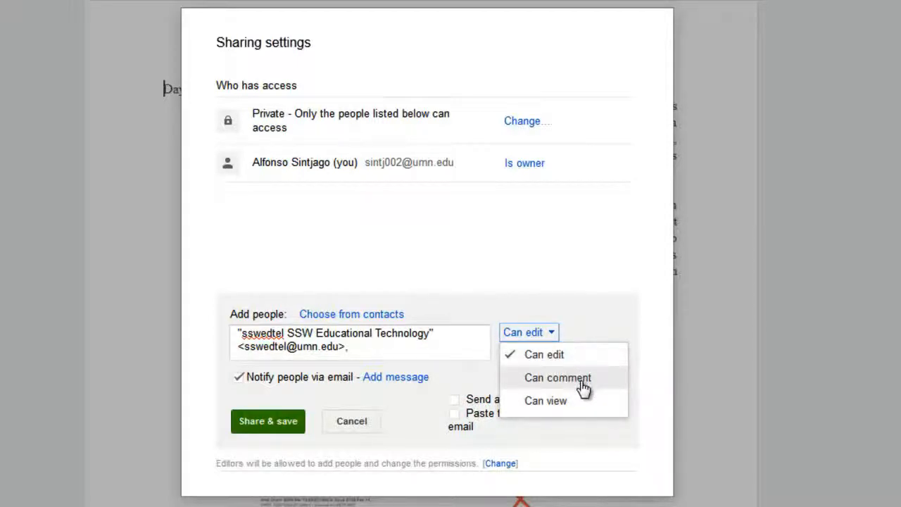
click(593, 326)
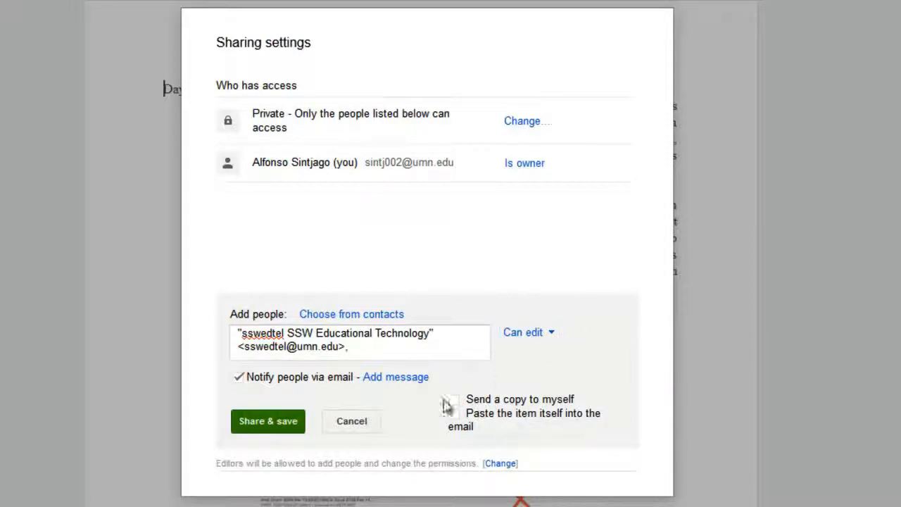
click(268, 422)
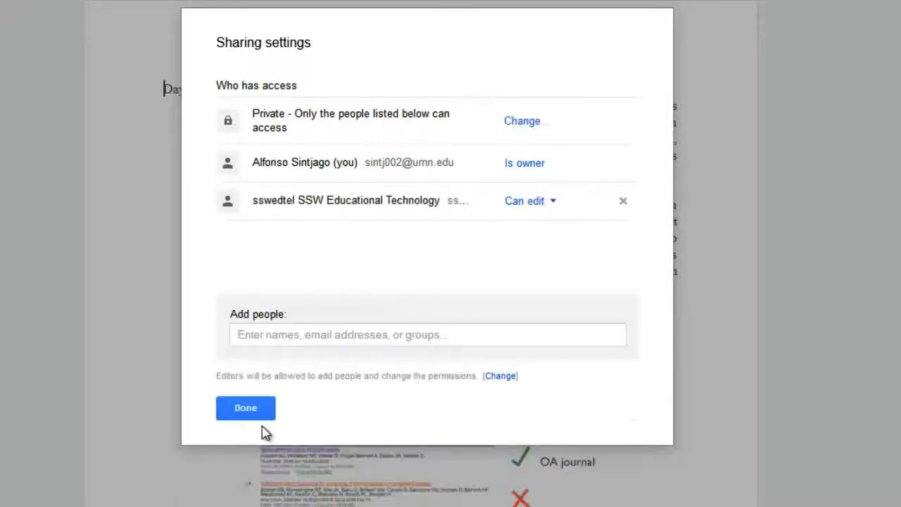
- Add the School of Social Work ITF account as a collaborator with Can comment access
click(249, 334)
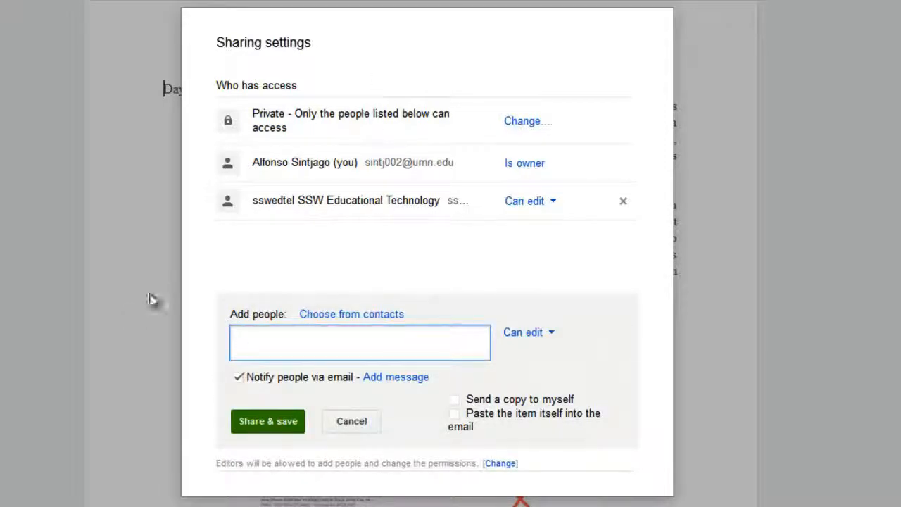
click(533, 335)
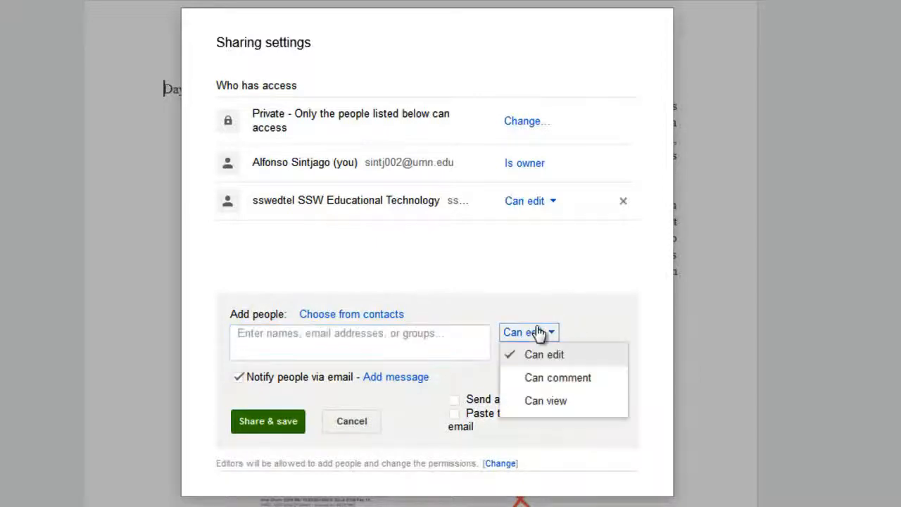
click(540, 379)
click(413, 341)
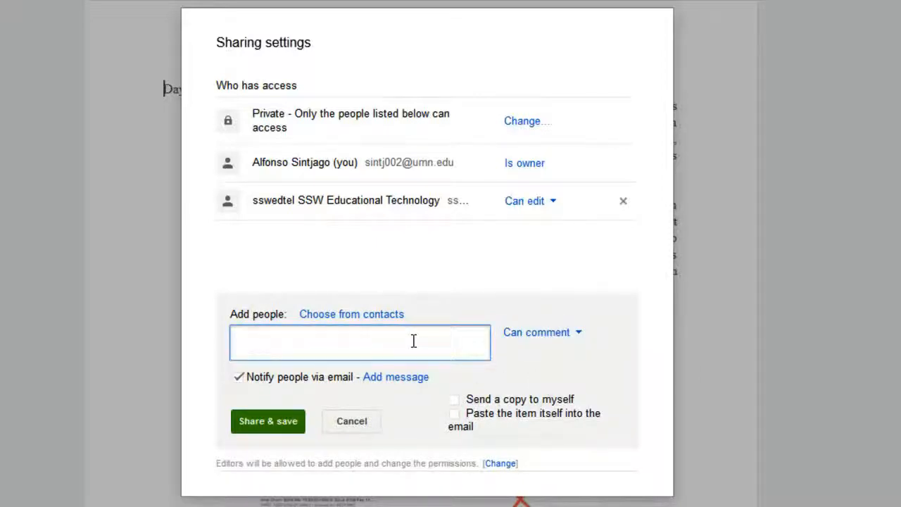
click(566, 332)
click(546, 373)
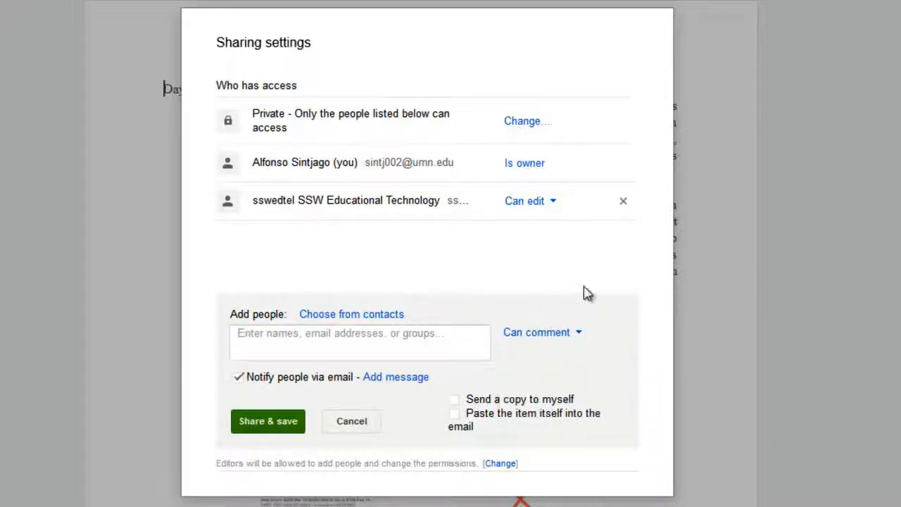
click(305, 343)
text(ssw)
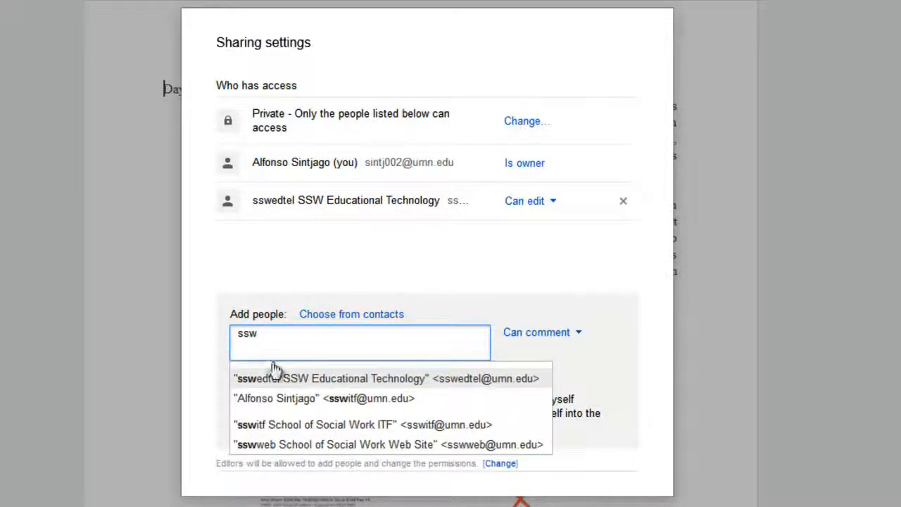
click(299, 399)
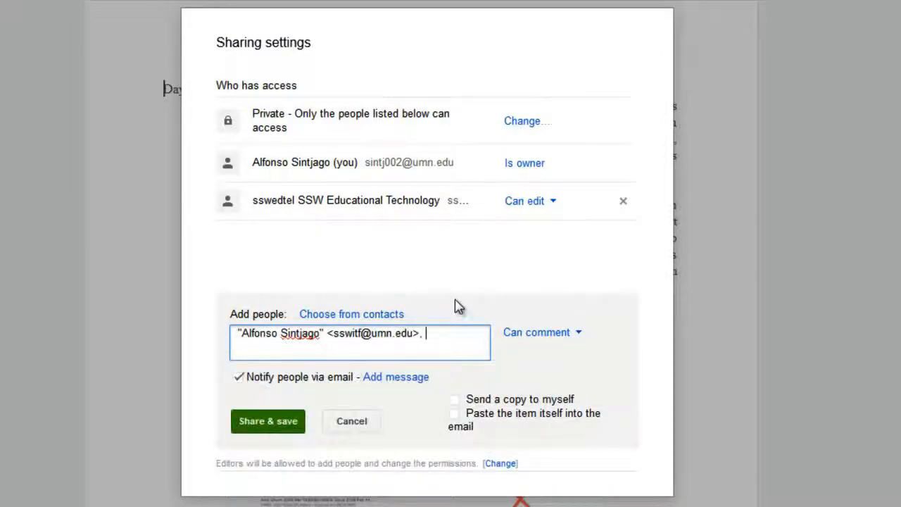
click(294, 422)
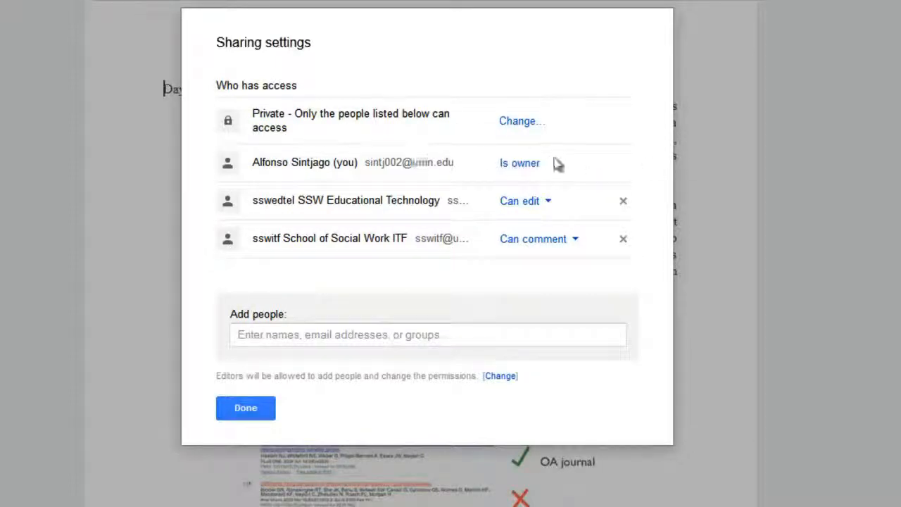
click(547, 208)
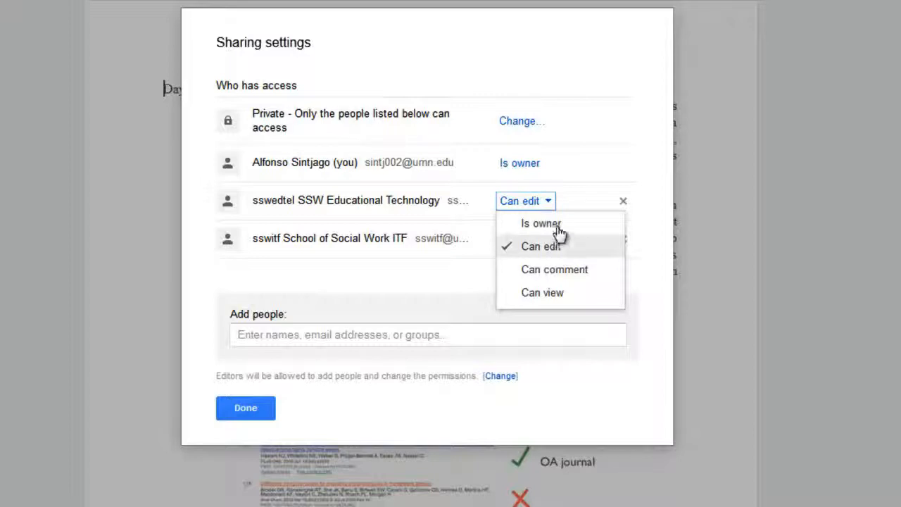
click(590, 141)
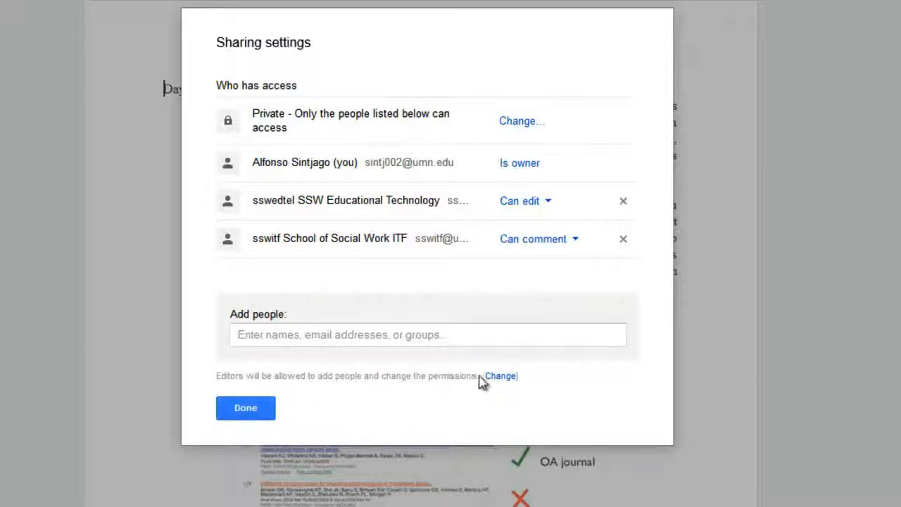
click(500, 378)
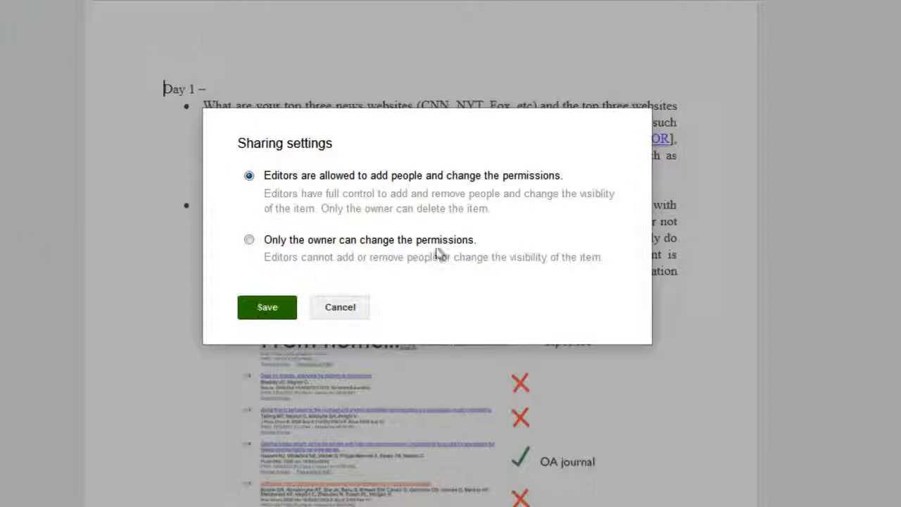
click(270, 311)
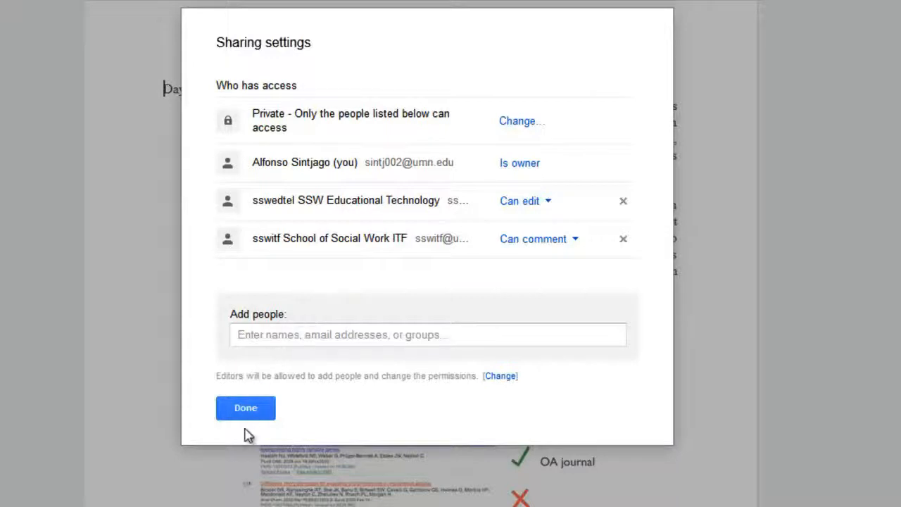
- Save the document's visibility as Private and close the sharing settings with Done
click(518, 122)
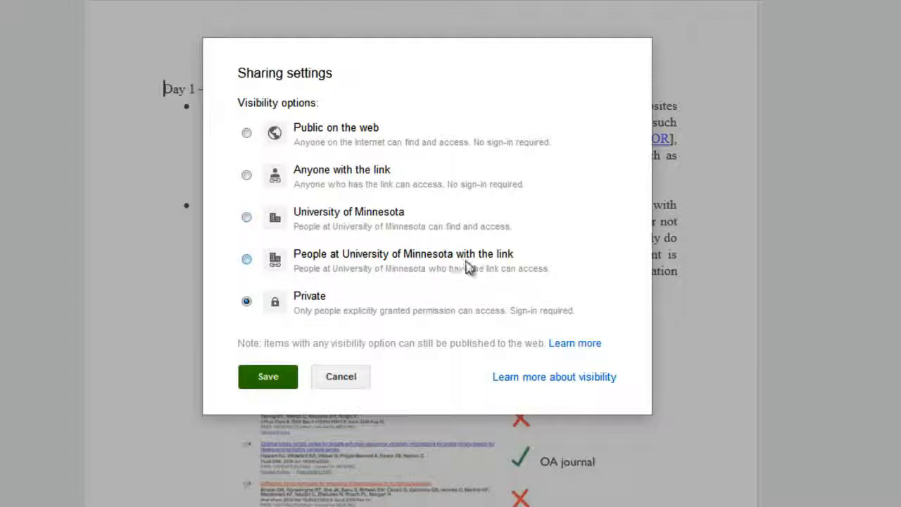
click(258, 379)
click(248, 413)
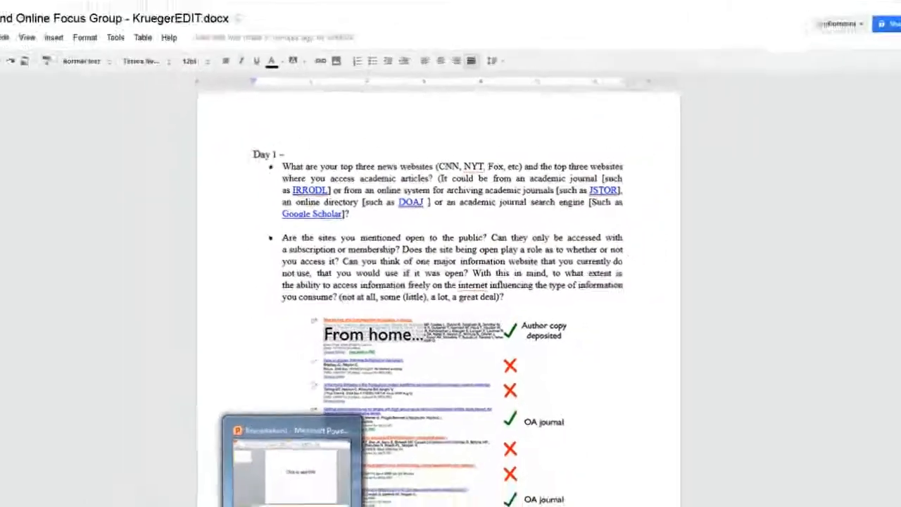
mouse_move(86, 498)
click(108, 443)
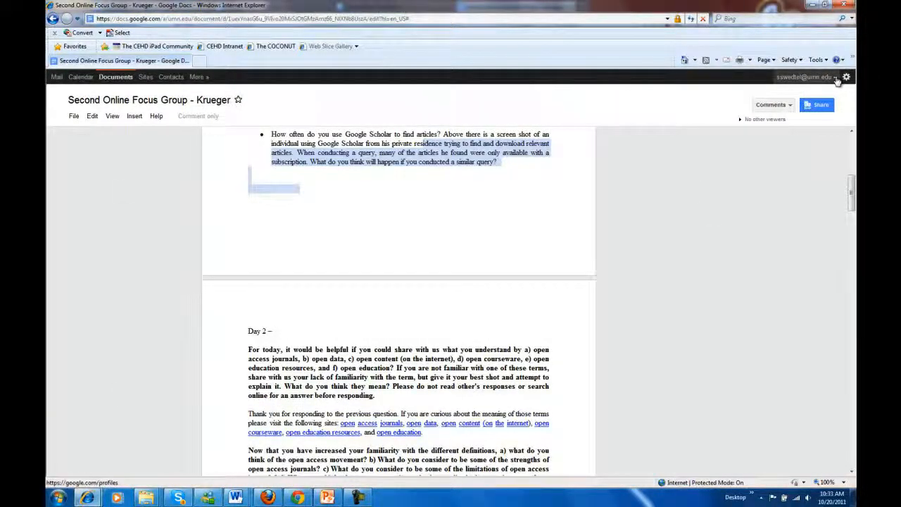
click(805, 77)
click(750, 176)
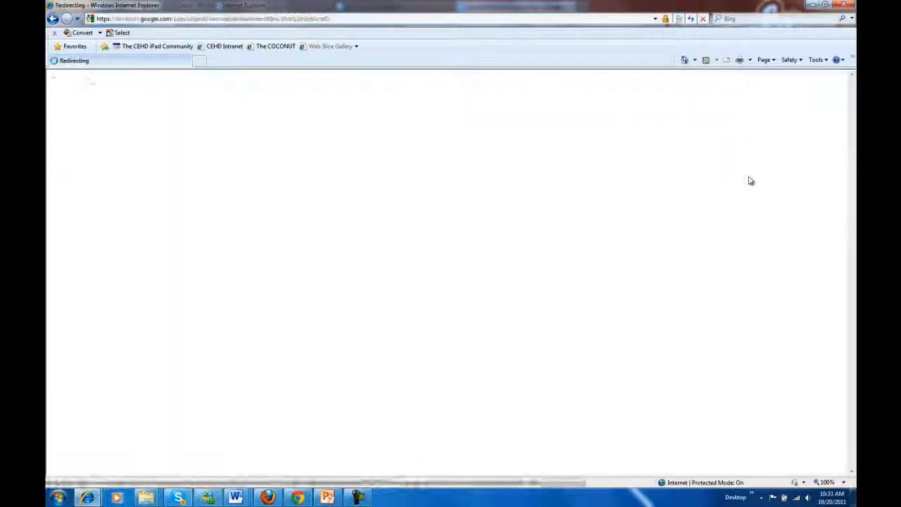
click(242, 19)
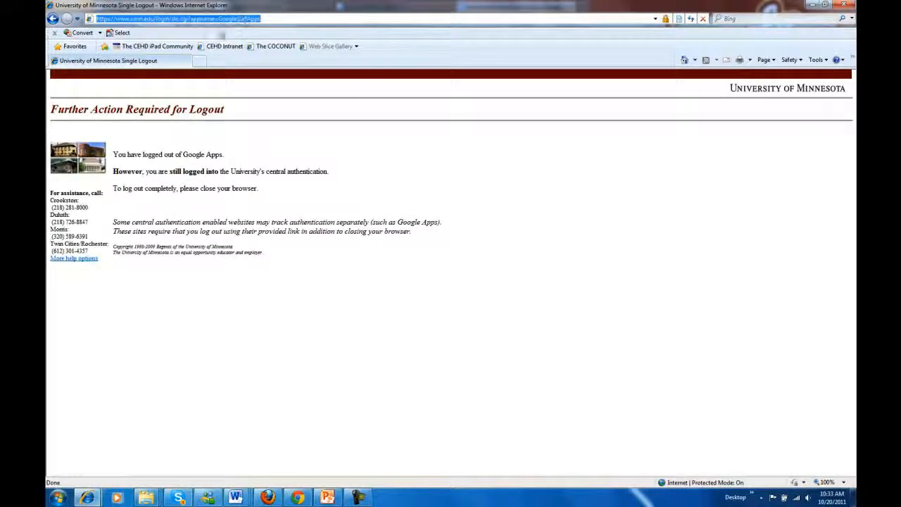
text(www.google.com)
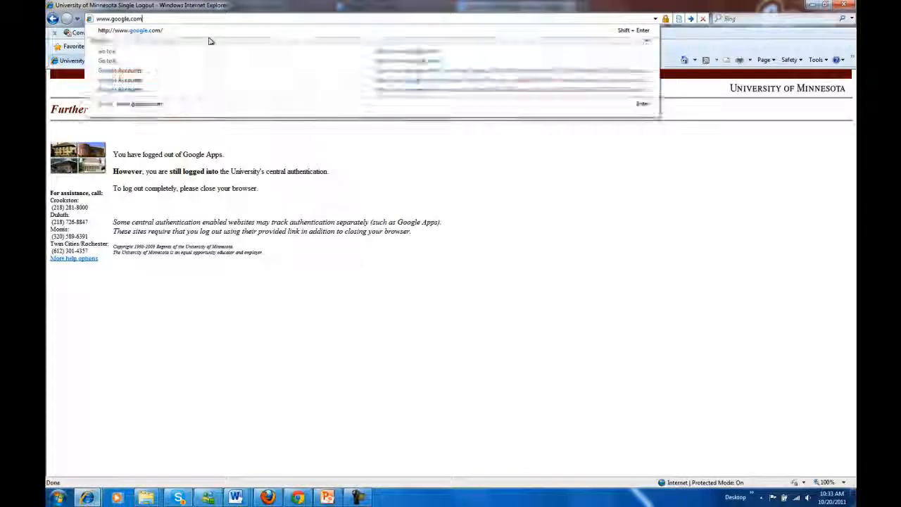
key(Return)
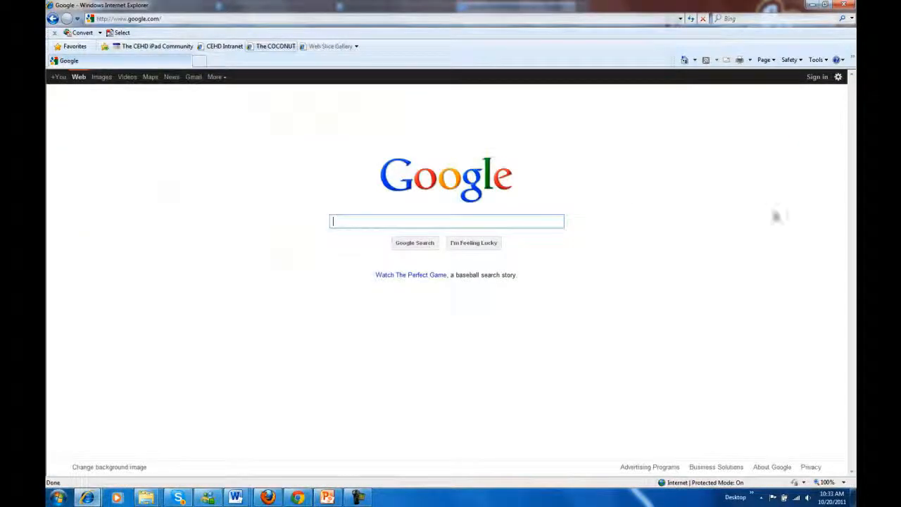
- Sign in to Google with the saved SSW Educational Technology account
click(817, 77)
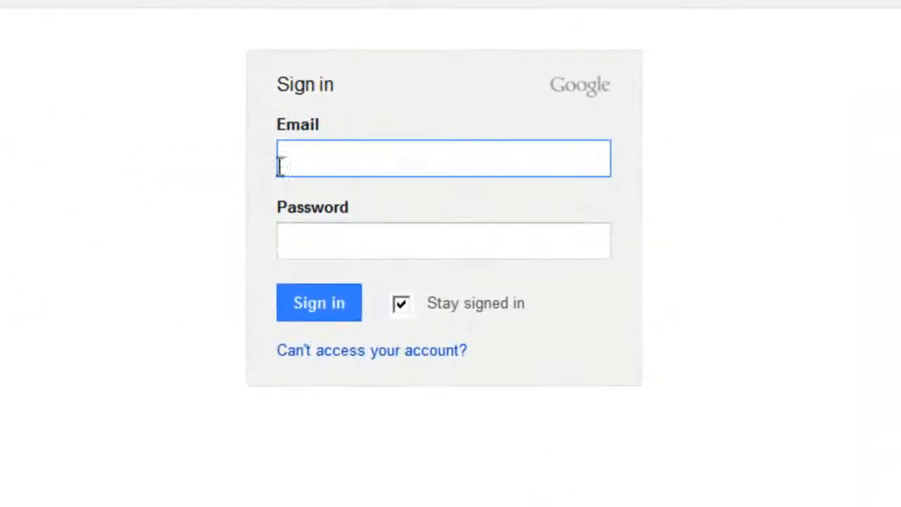
text(ssw)
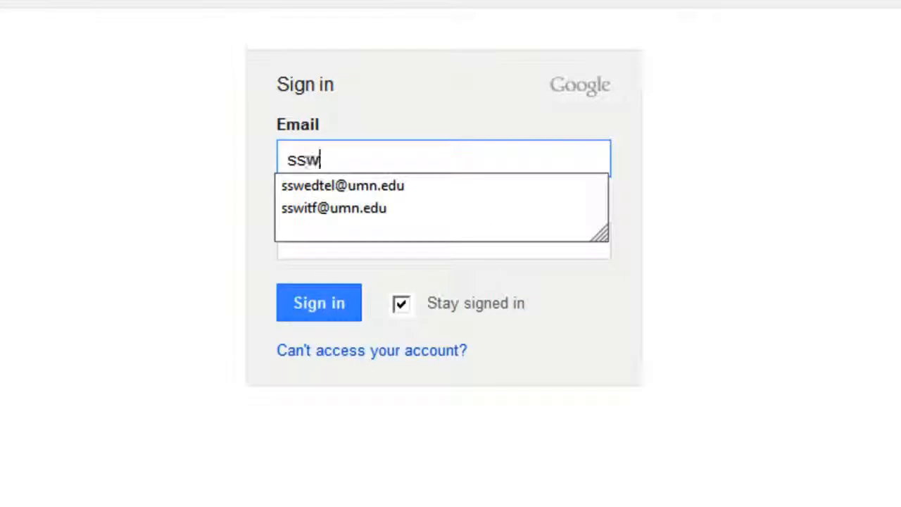
key(Down)
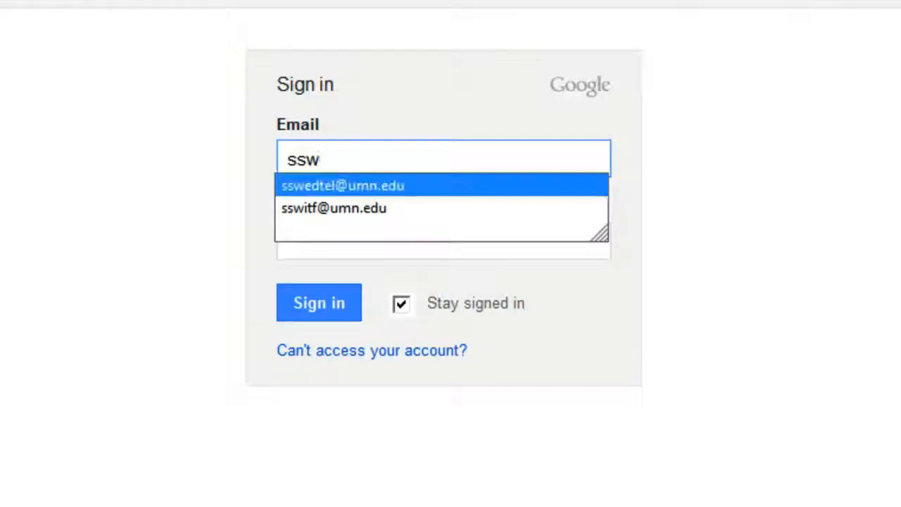
click(285, 186)
click(312, 304)
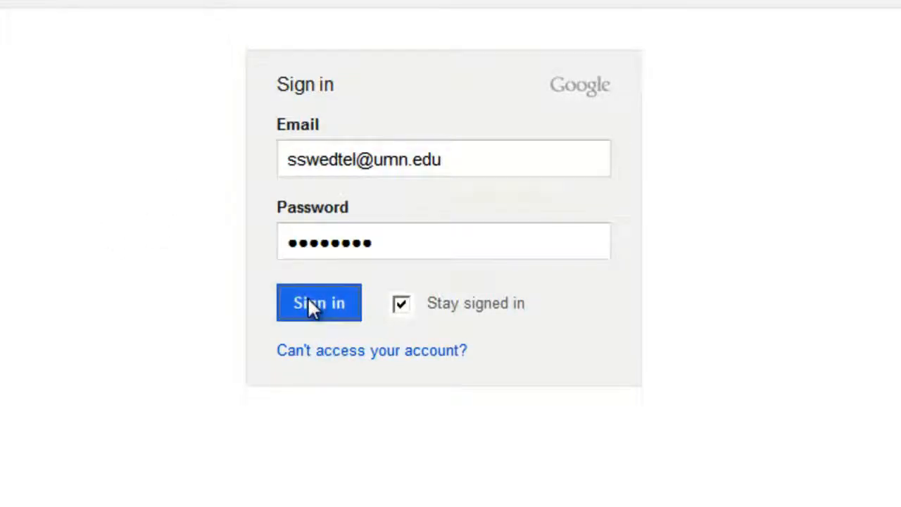
click(331, 374)
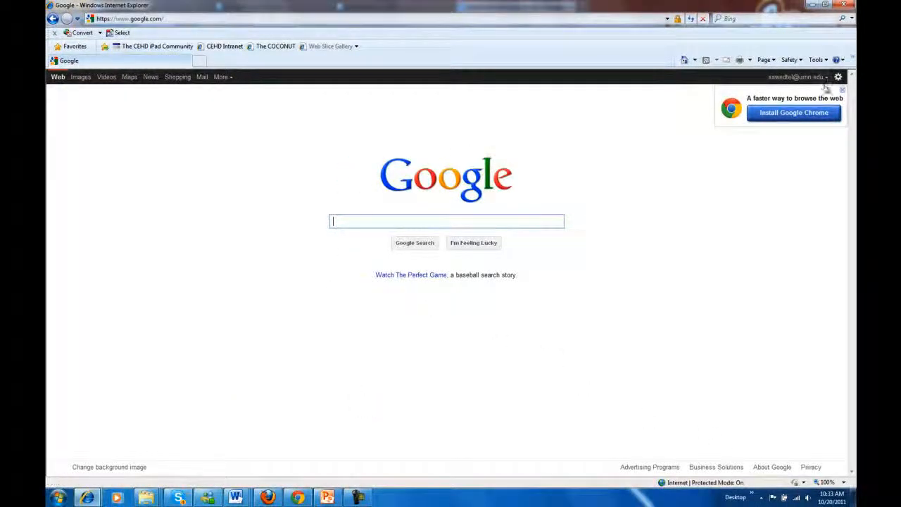
- Open Second Online Focus Group - KruegerEDIT.docx from More > Documents and maximize its window
click(221, 76)
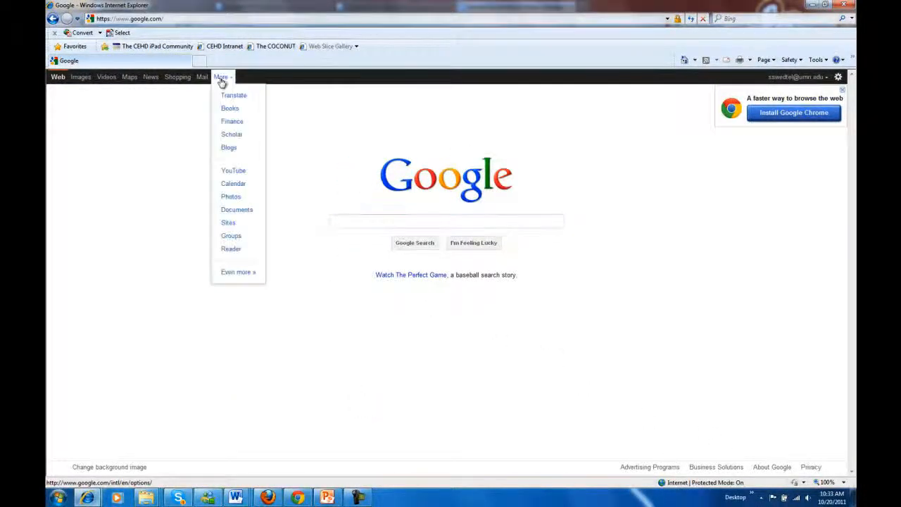
click(248, 209)
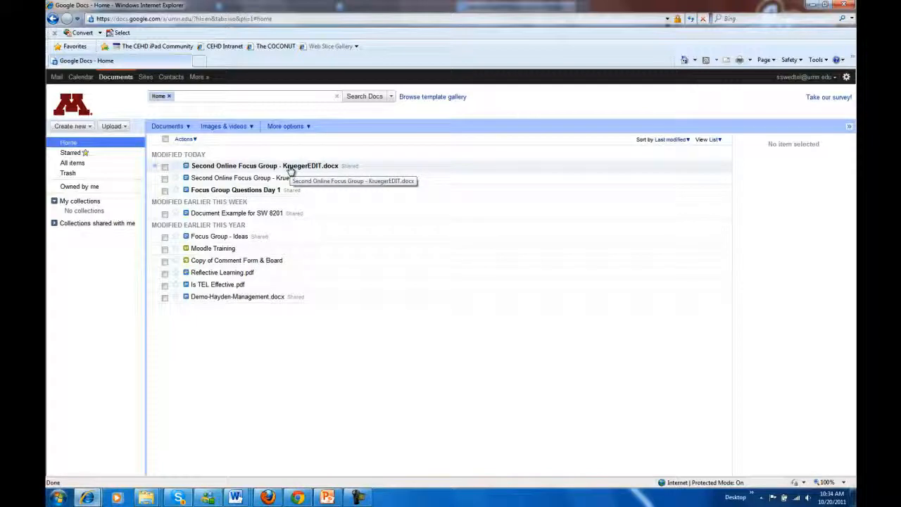
click(290, 169)
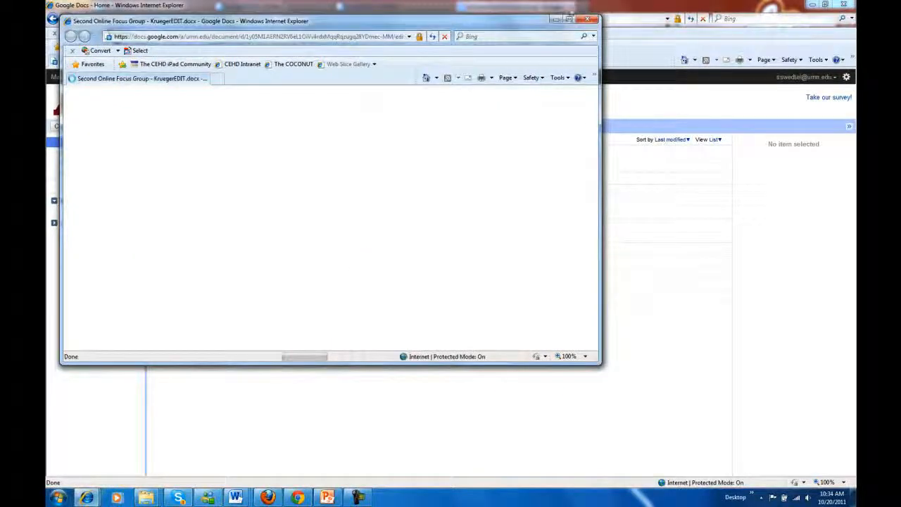
click(568, 19)
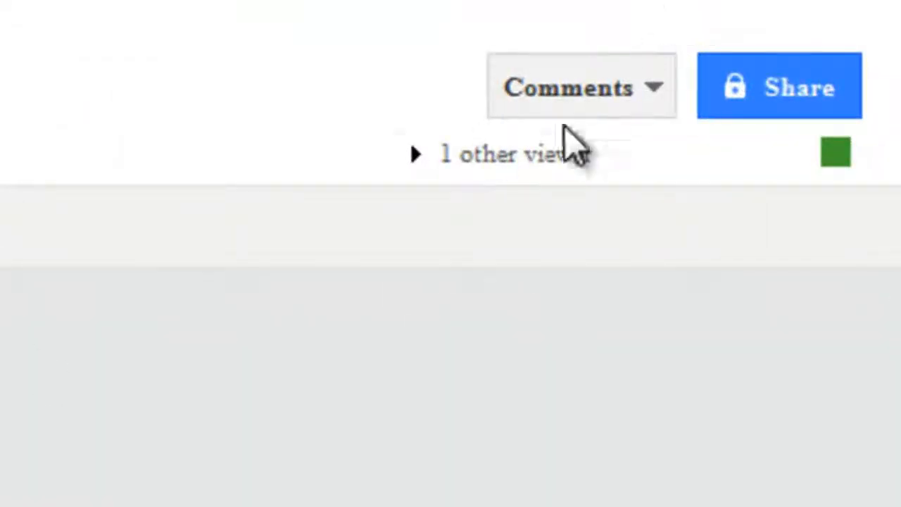
- Expand the viewers and chat panel and type 'Hey, not' into the chat box
click(513, 169)
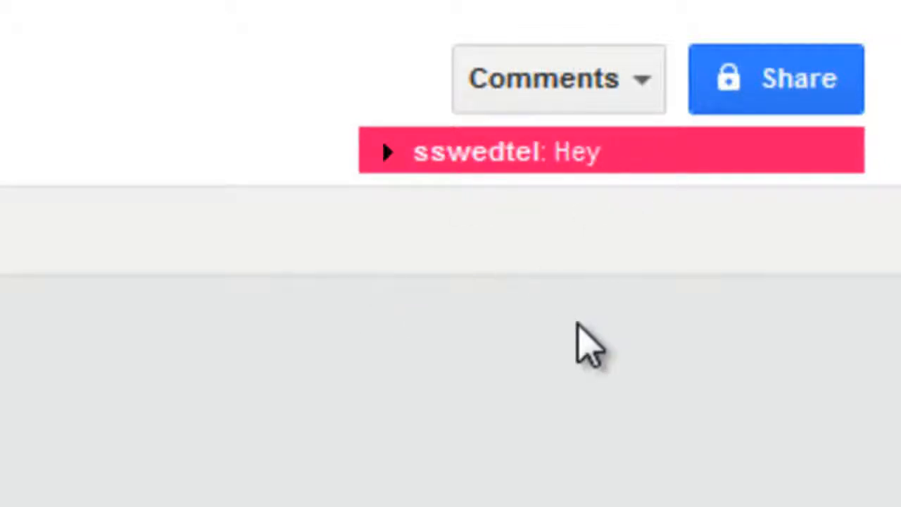
click(509, 158)
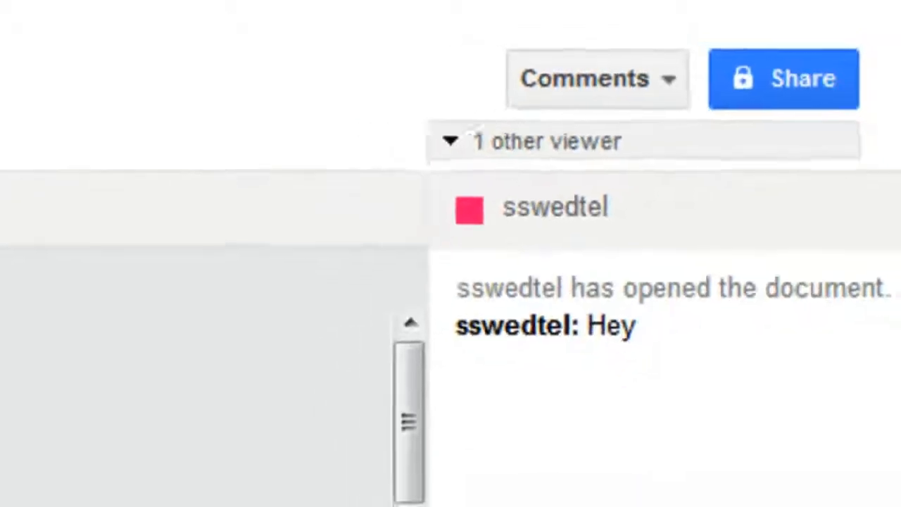
click(786, 471)
text(Hey, )
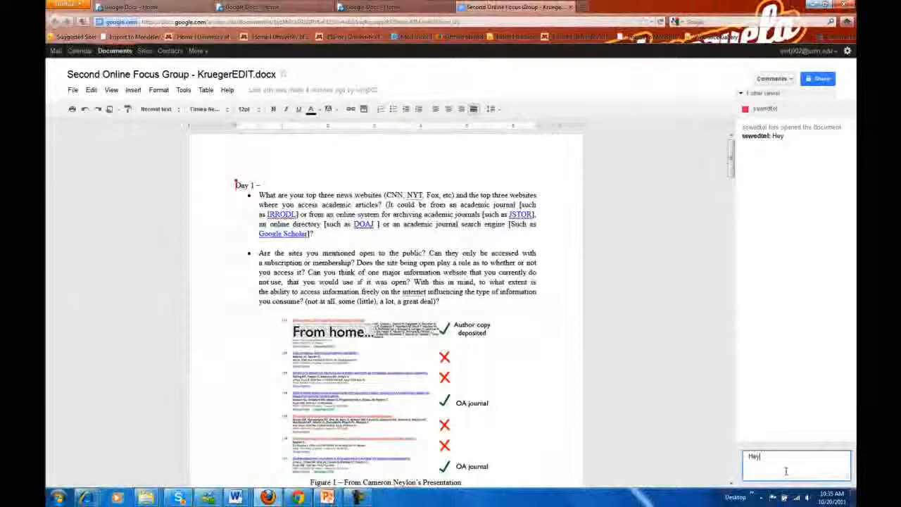
text(not much. The document is)
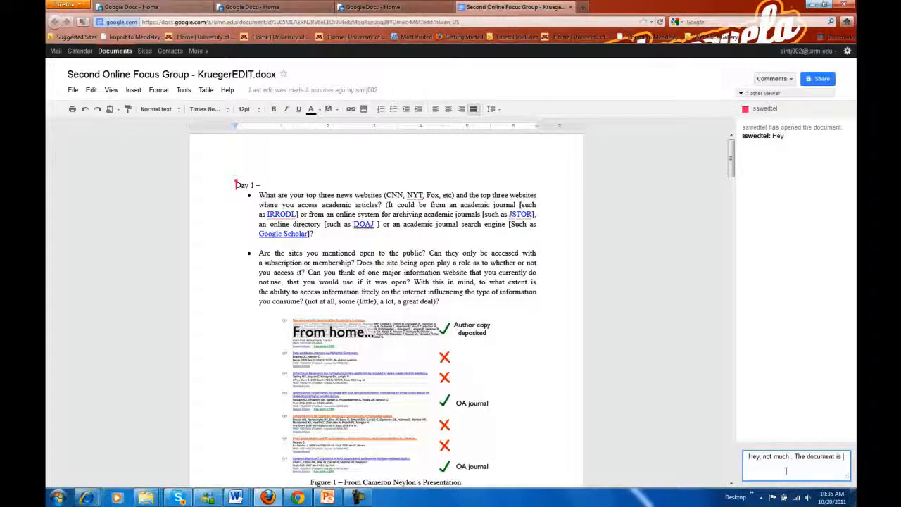
- Send the chat reply 'Hey, not much. The document is looking good' and return to the document
text(d)
key(Return)
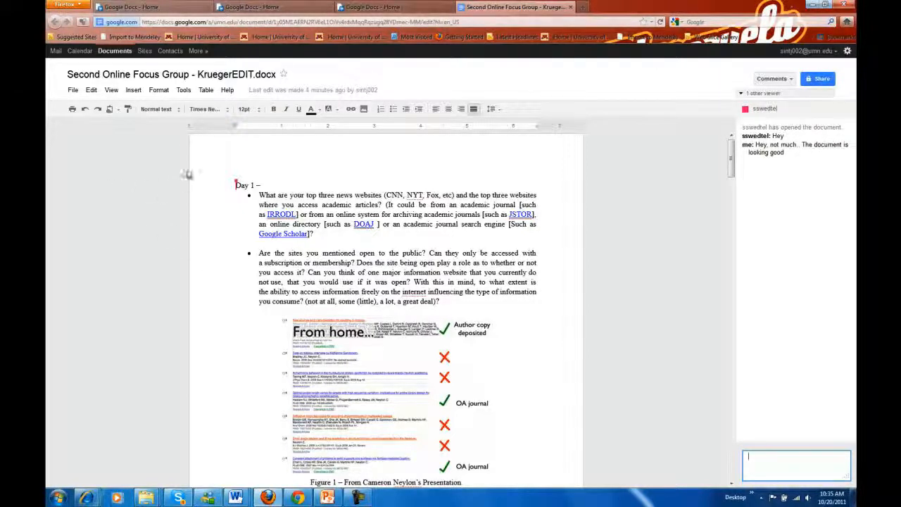
click(236, 186)
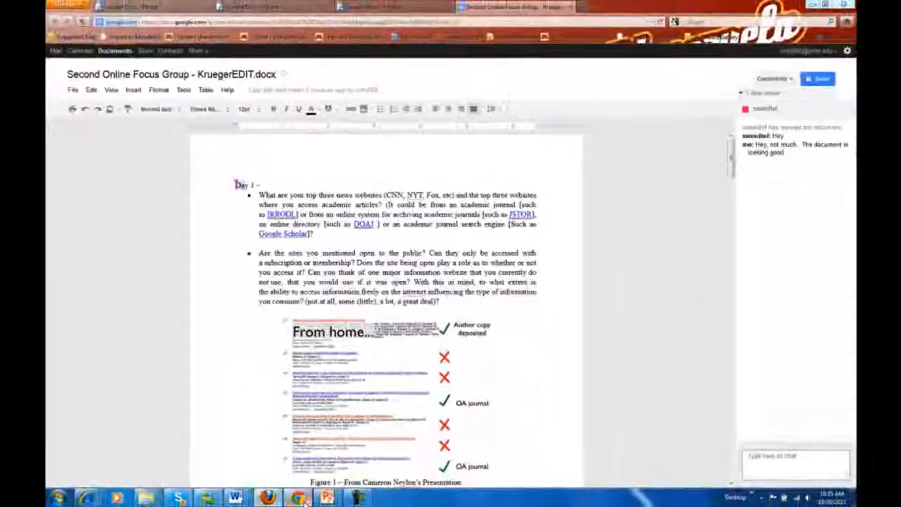
- Sign in to the university Google account in Chrome and open its Google Docs document list
click(300, 498)
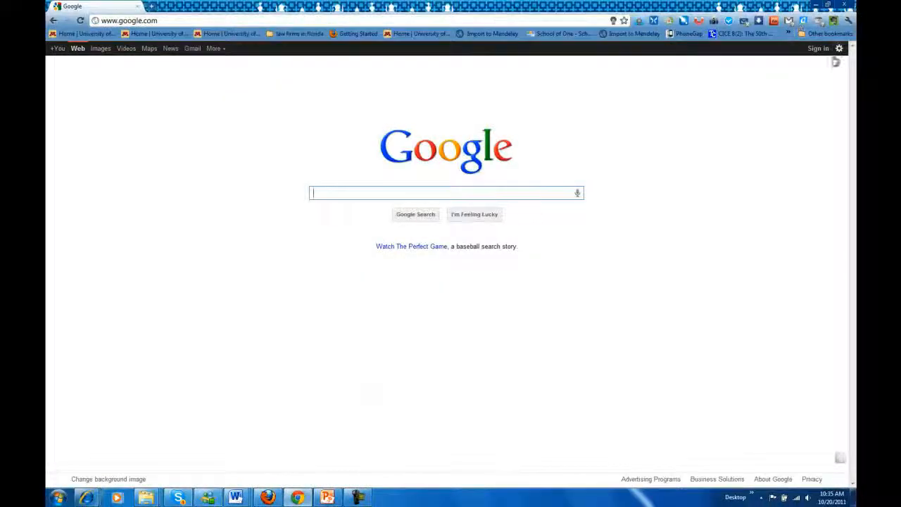
click(819, 50)
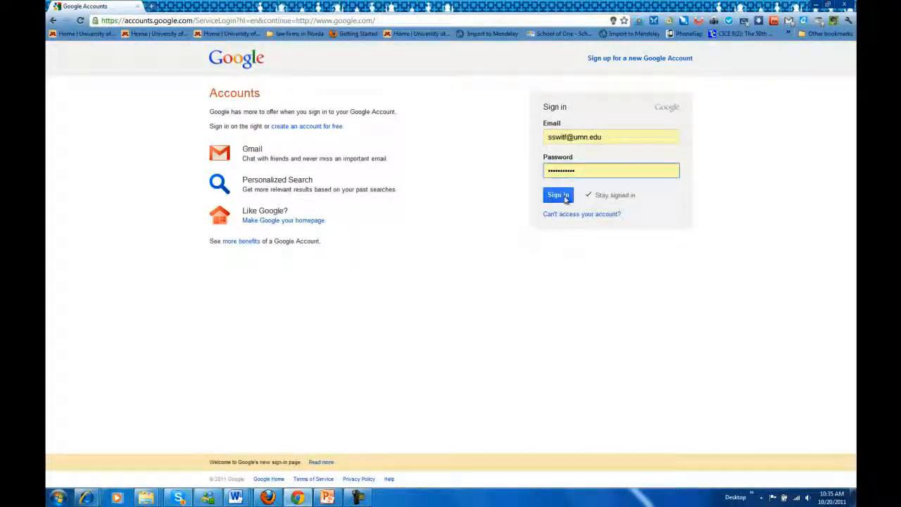
click(558, 195)
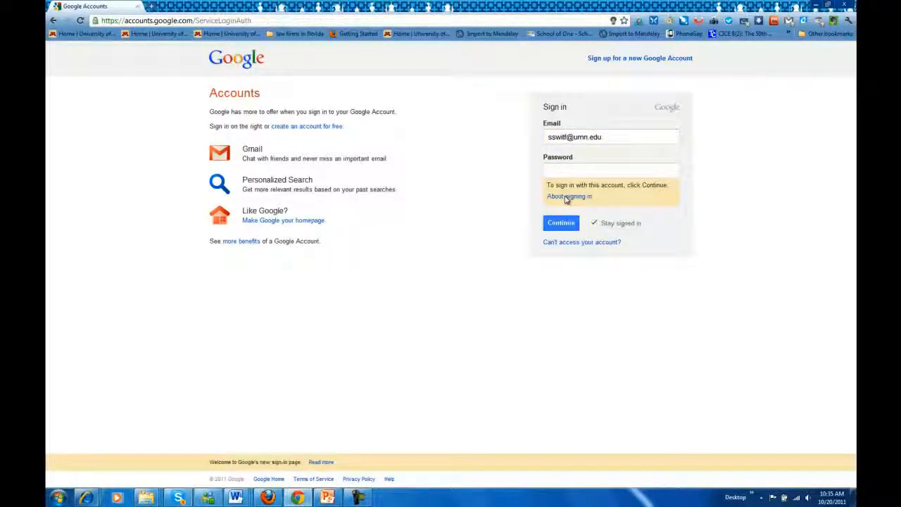
click(559, 228)
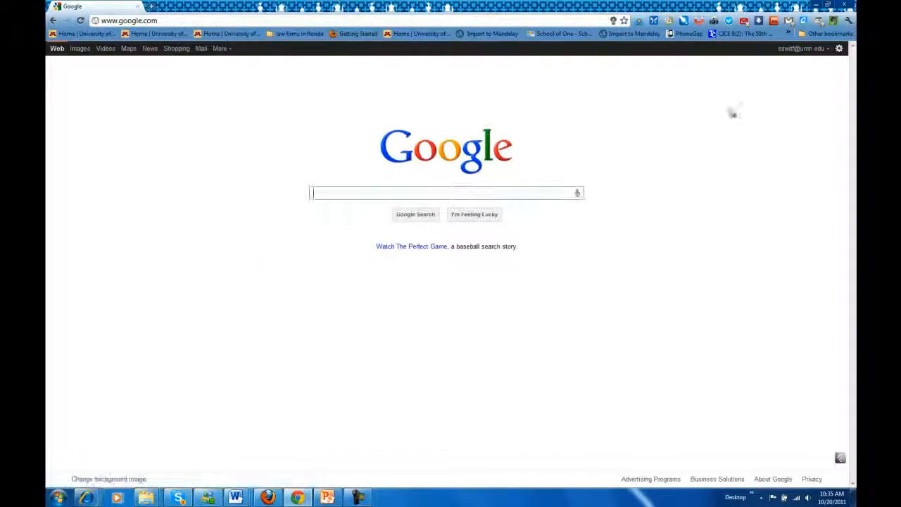
click(219, 48)
click(229, 184)
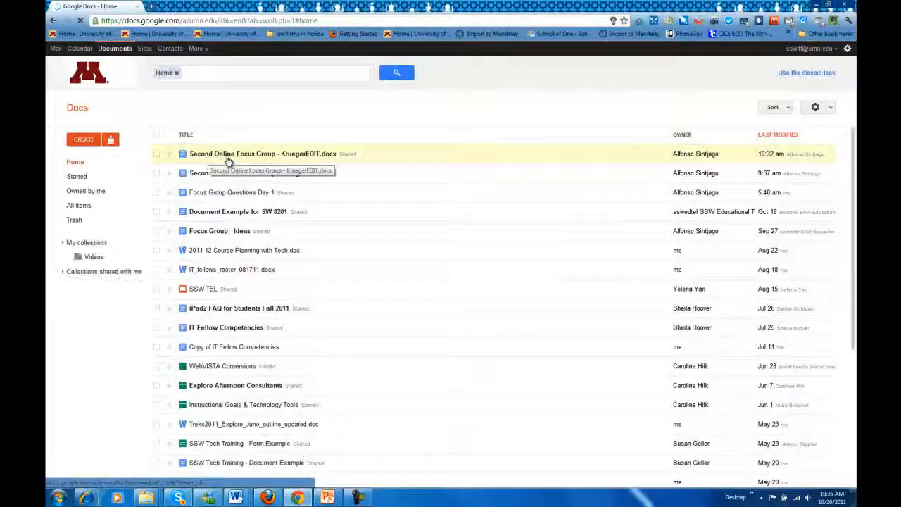
- Open Second Online Focus Group - KruegerEDIT.docx and send 'Hey... finally made it' in the viewers' chat
click(296, 154)
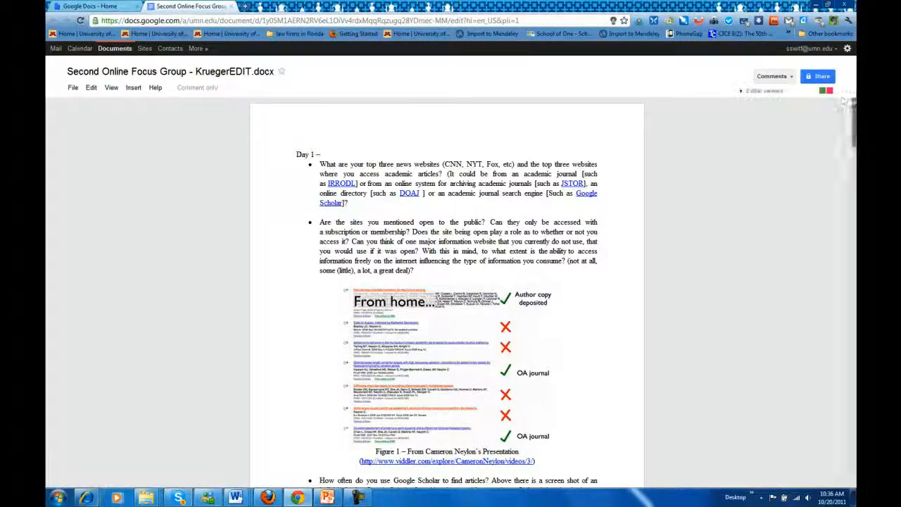
click(774, 91)
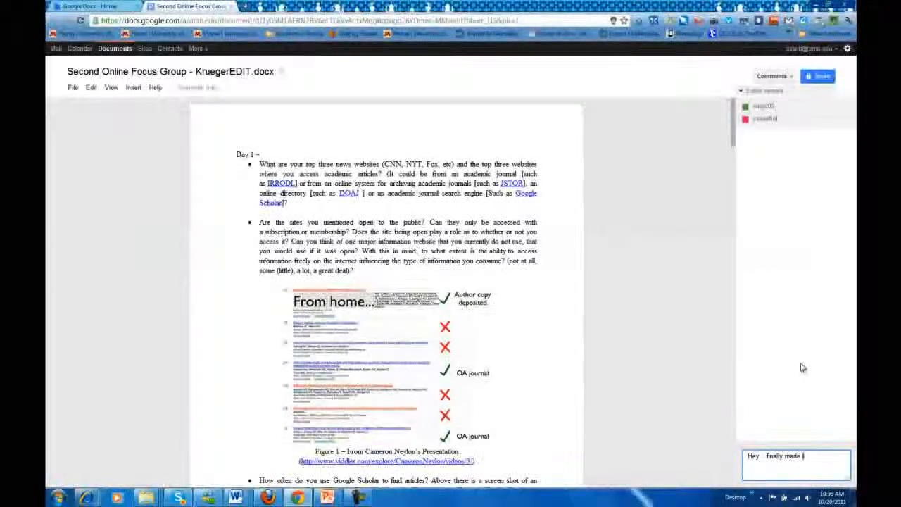
key(Return)
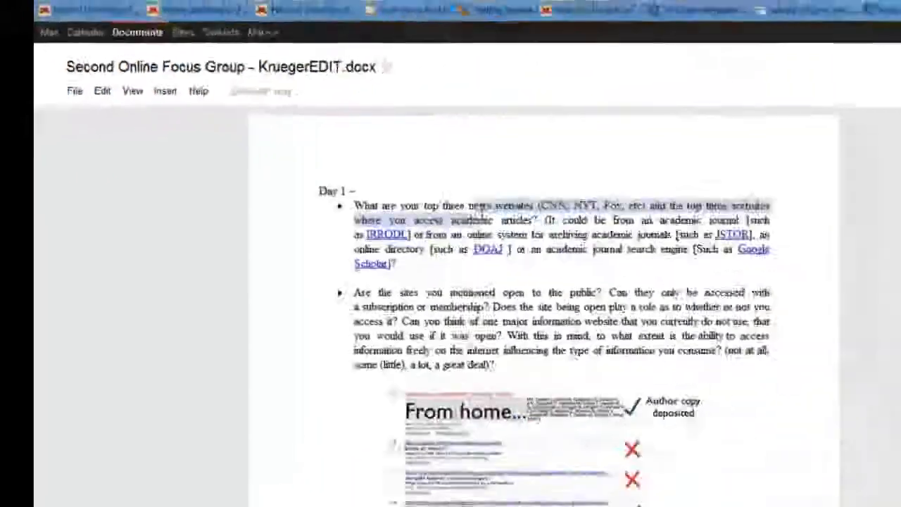
- Select the whole second bullet question, then clear the selection
click(456, 353)
drag(578, 278, 571, 422)
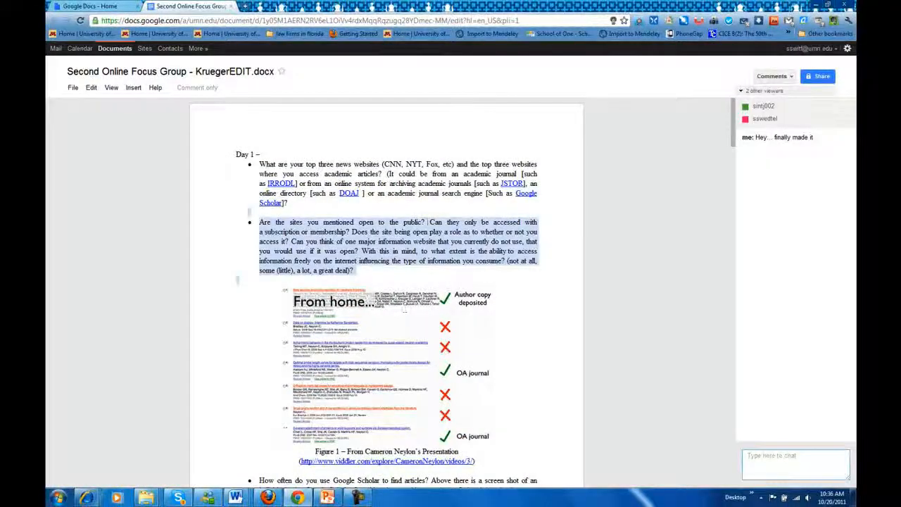
click(428, 222)
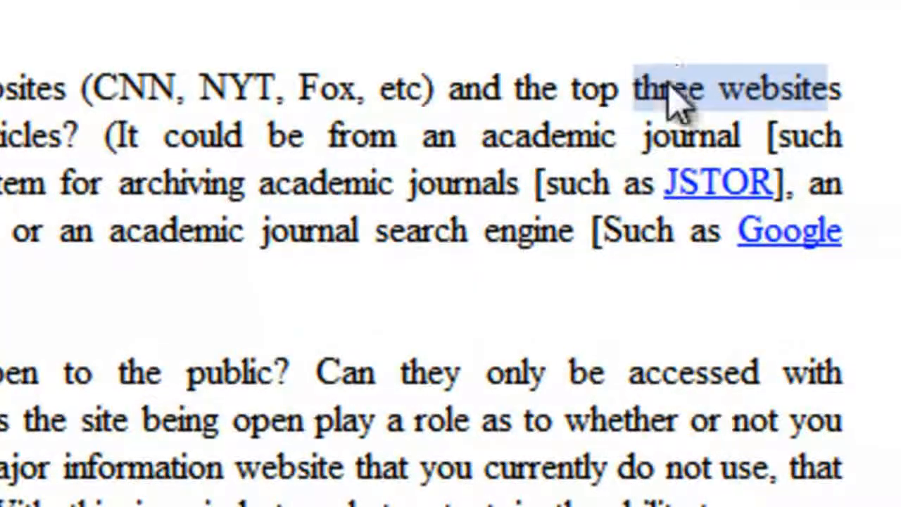
- Comment 'I like this first question' on 'three websites'
right_click(668, 88)
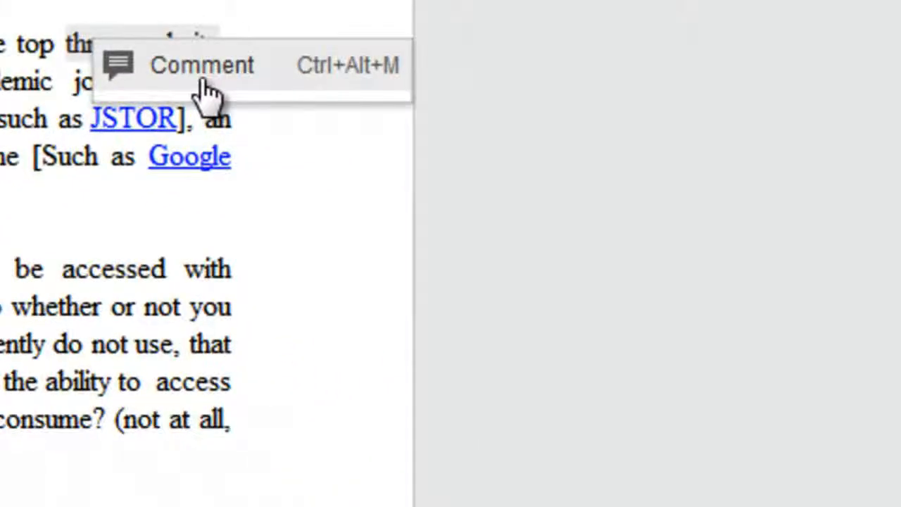
click(646, 141)
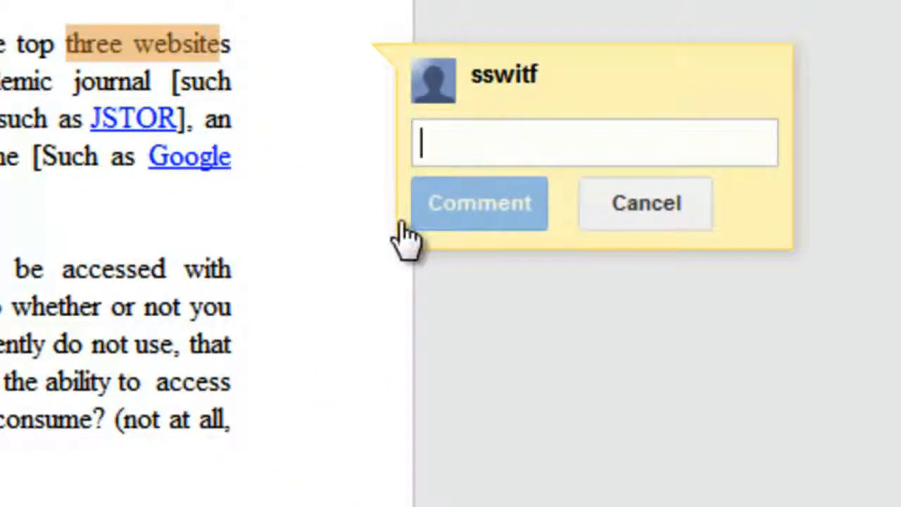
text(U)
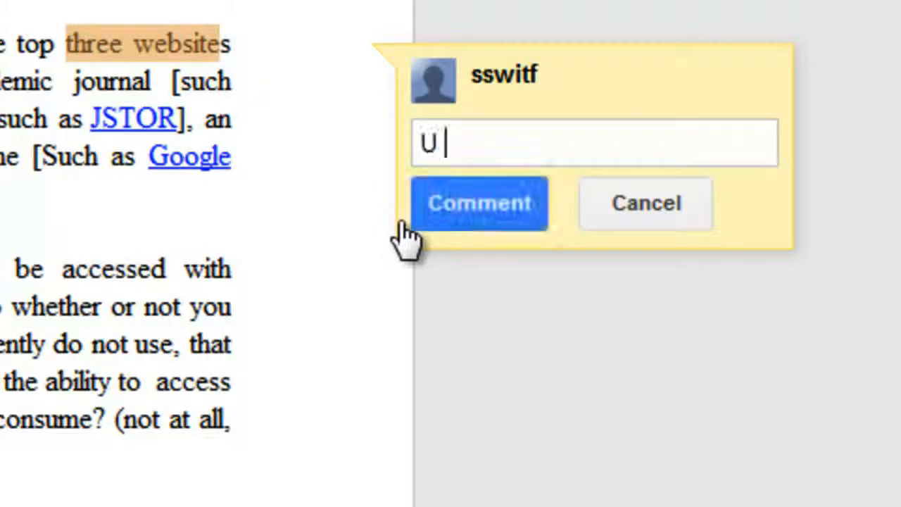
key(BackSpace)
key(BackSpace)
text(I like this)
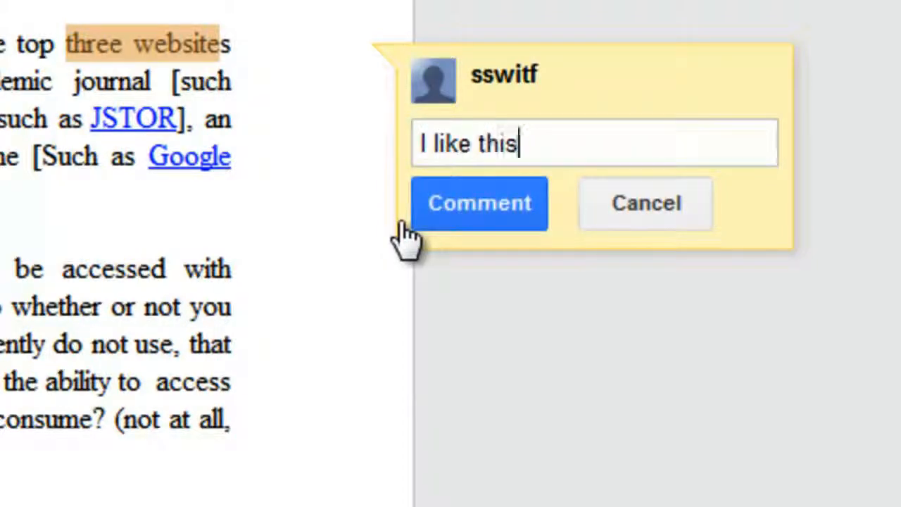
text( first question)
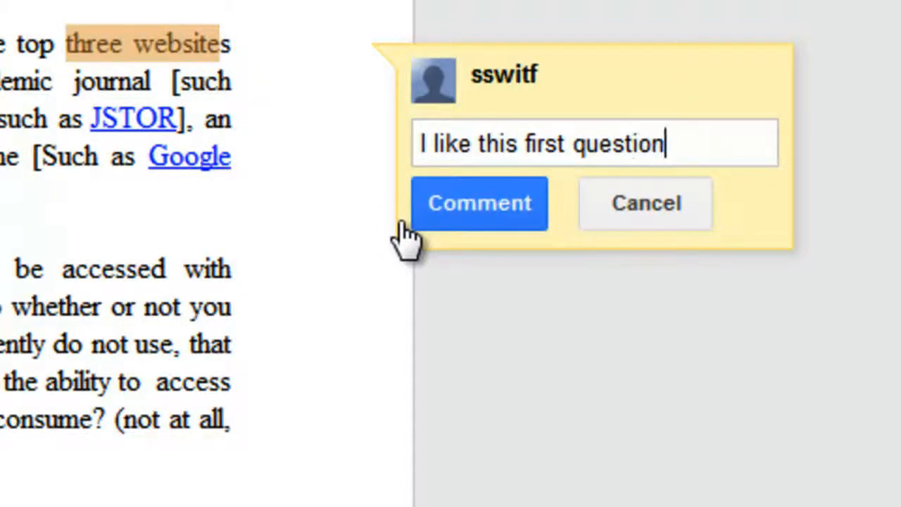
key(Return)
text(+)
key(BackSpace)
key(BackSpace)
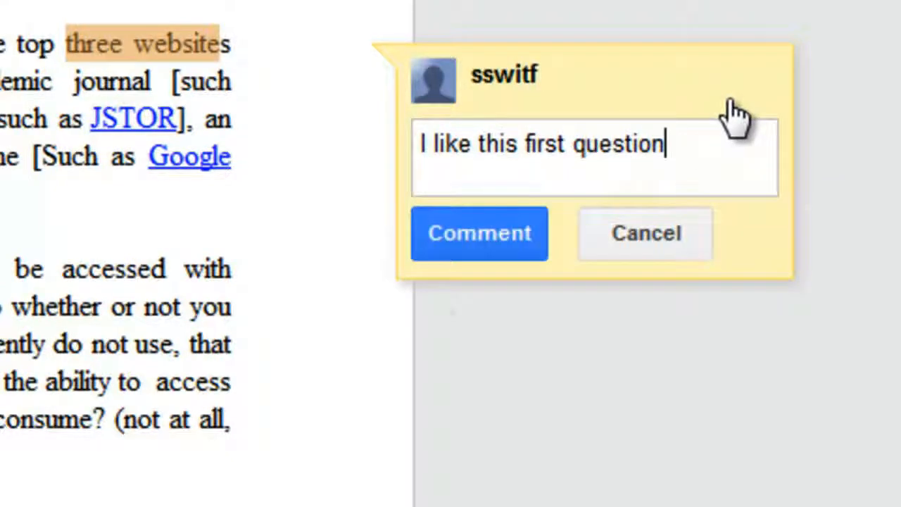
click(484, 243)
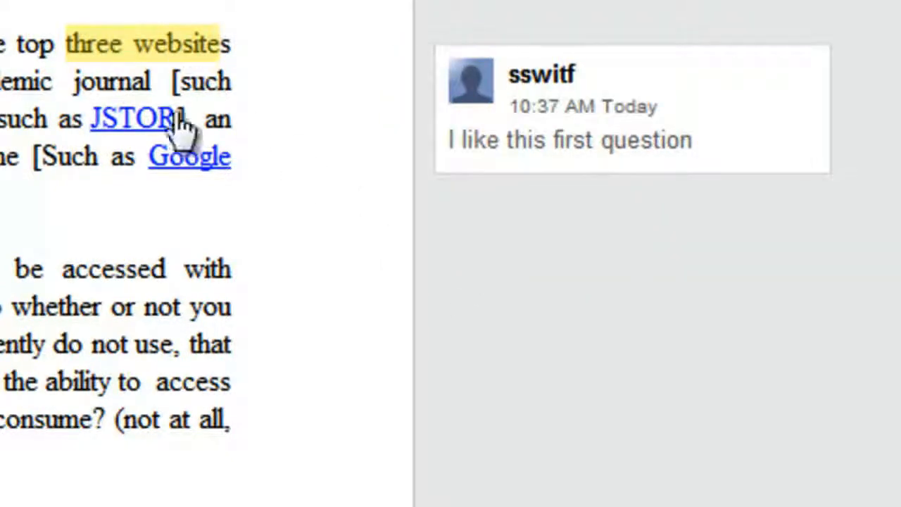
- Comment 'Cool' with a collaborator mention on the word 'not' in the second question
drag(201, 305, 134, 302)
right_click(162, 310)
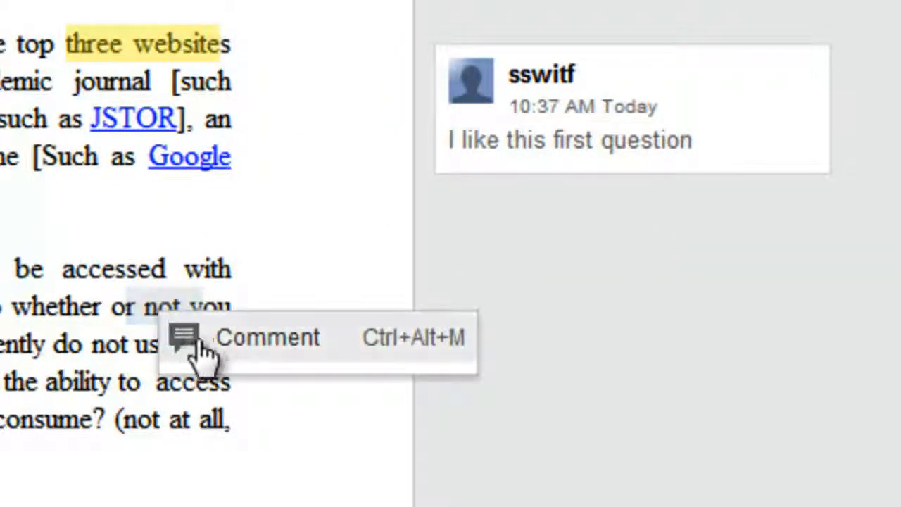
click(197, 358)
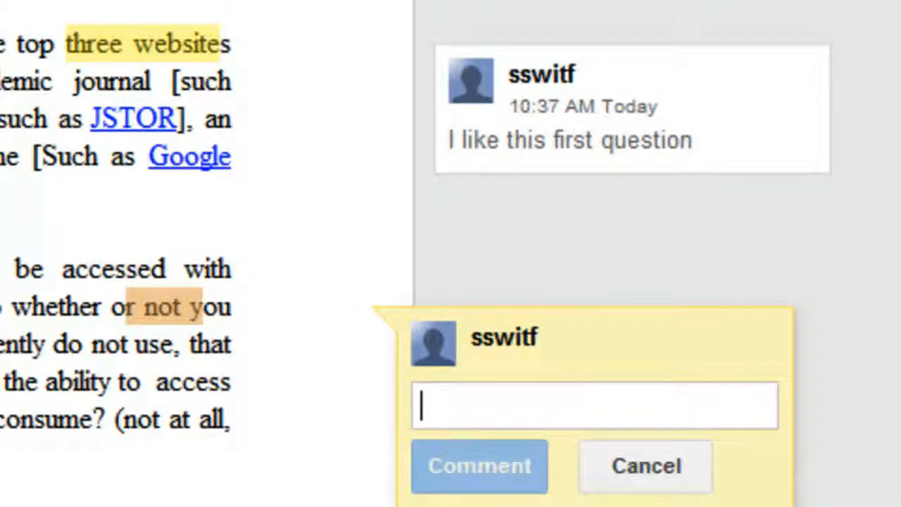
text(nic)
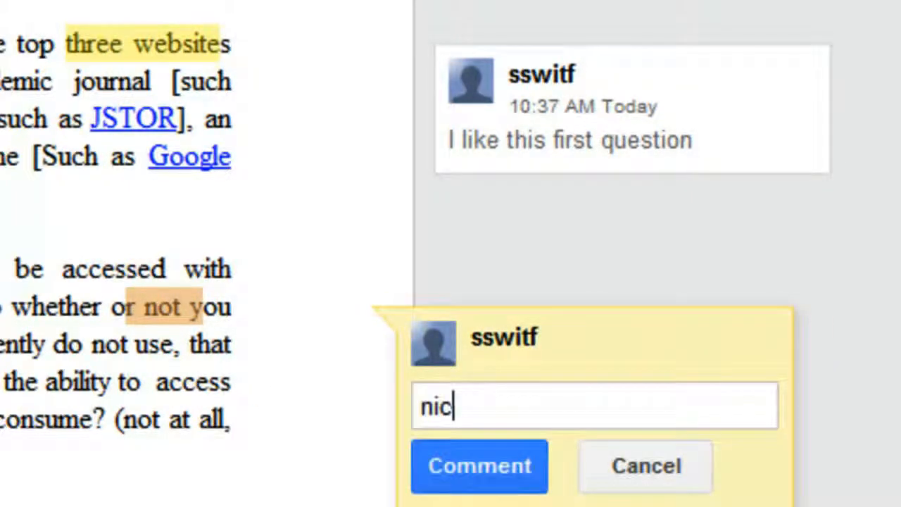
key(BackSpace)
key(BackSpace)
key(BackSpace)
text(Coo)
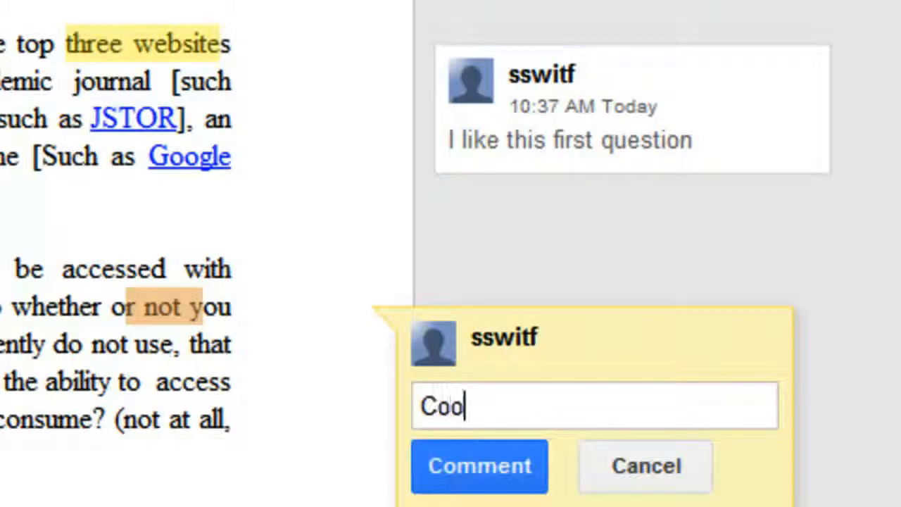
text(l @)
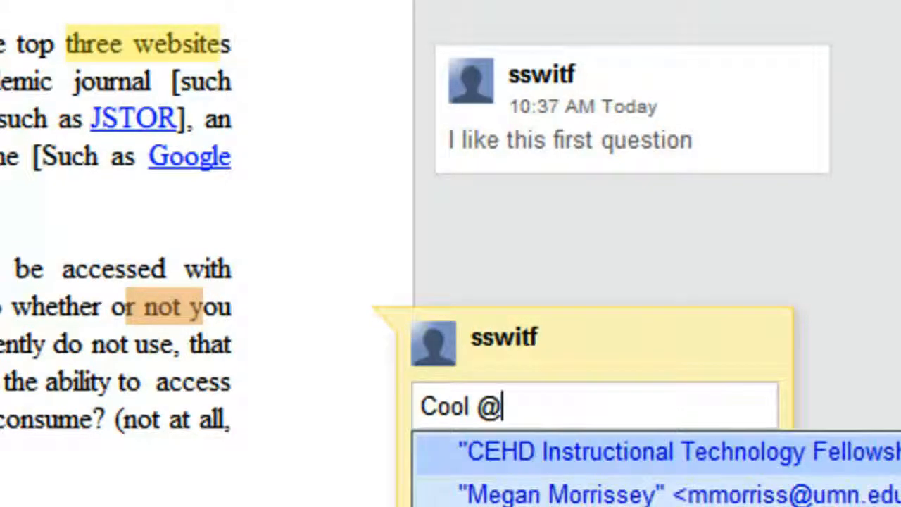
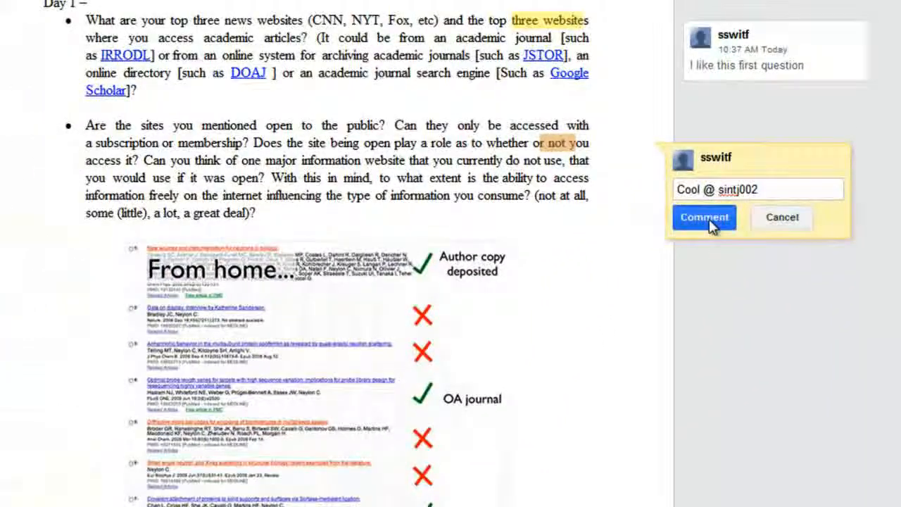
click(704, 217)
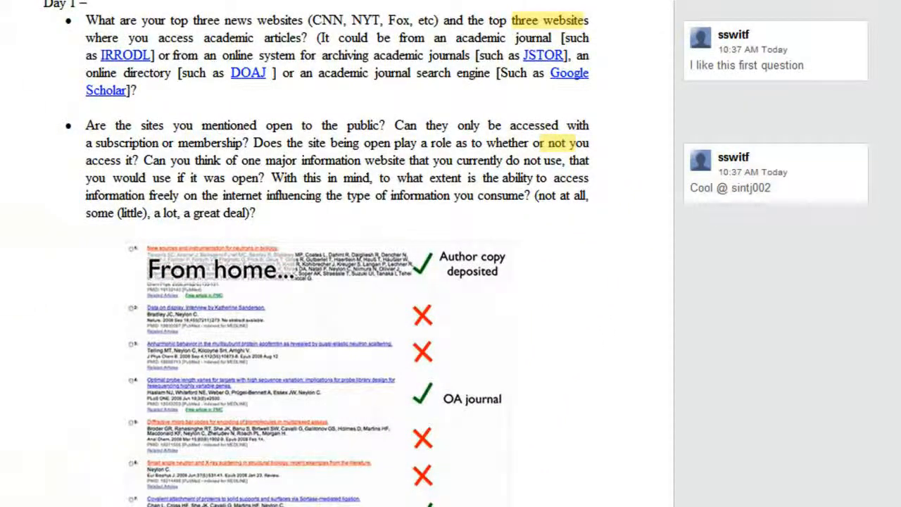
click(738, 199)
click(438, 438)
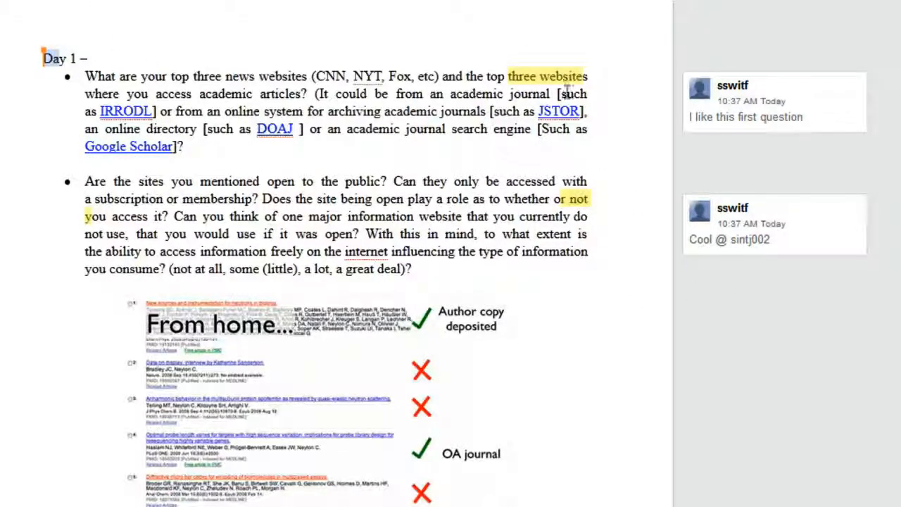
- Comment 'I dont know I think it could be better' on the word 'do' after 'currently'
double_click(580, 217)
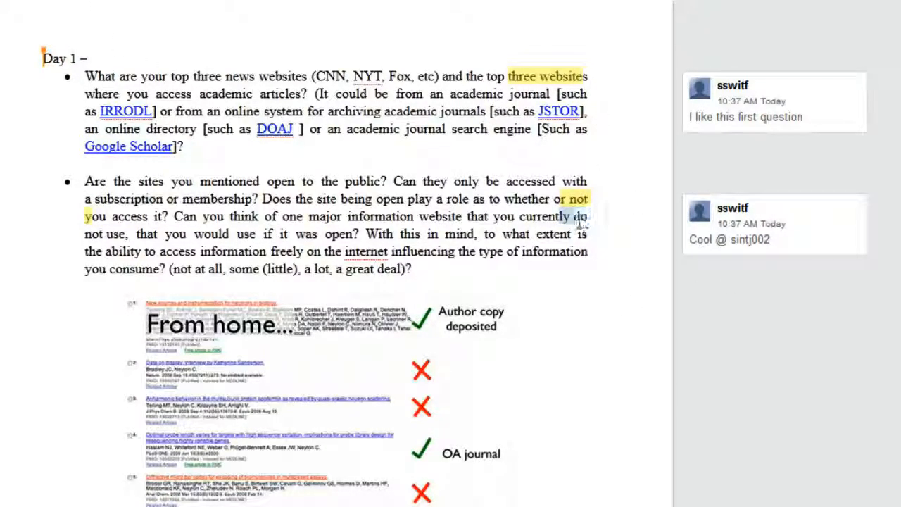
right_click(583, 226)
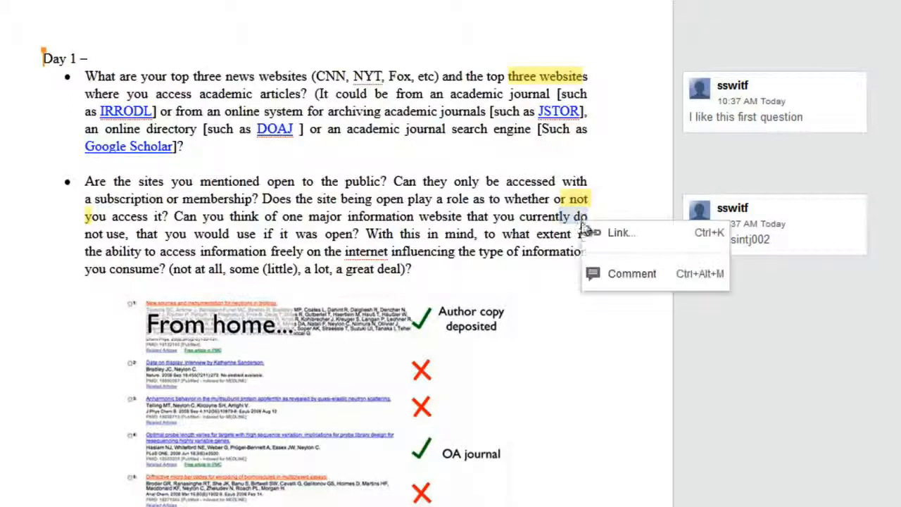
click(594, 273)
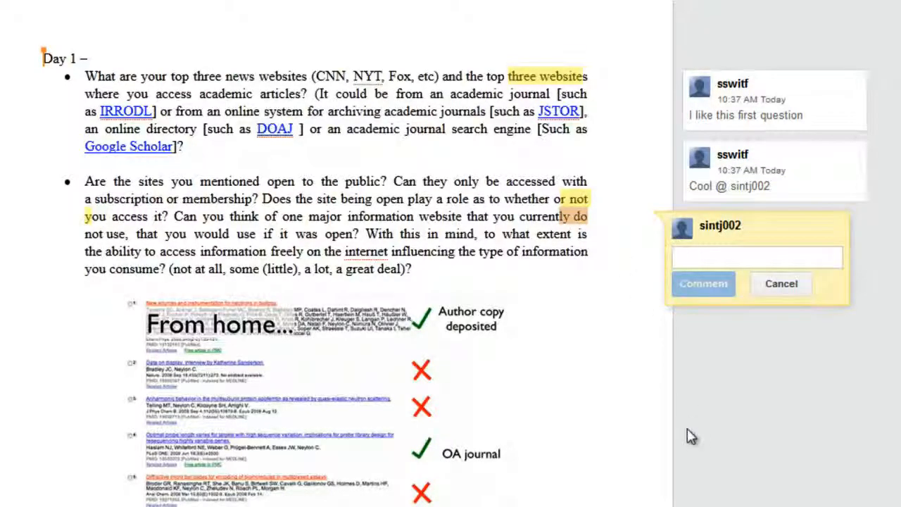
text(I dont )
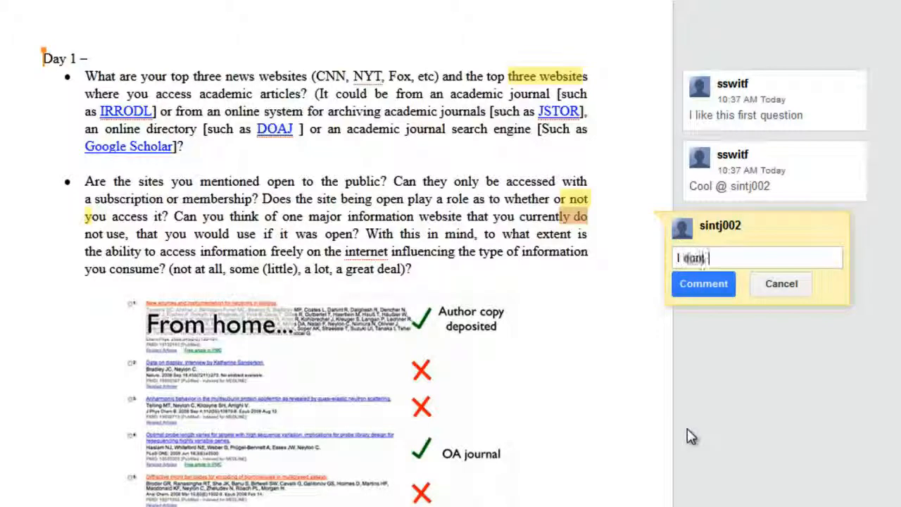
text(know I think it )
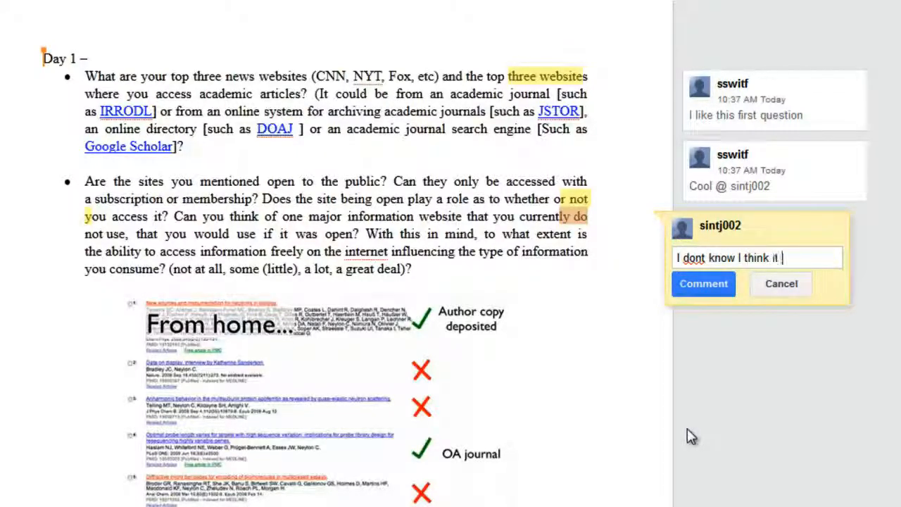
text(could be better)
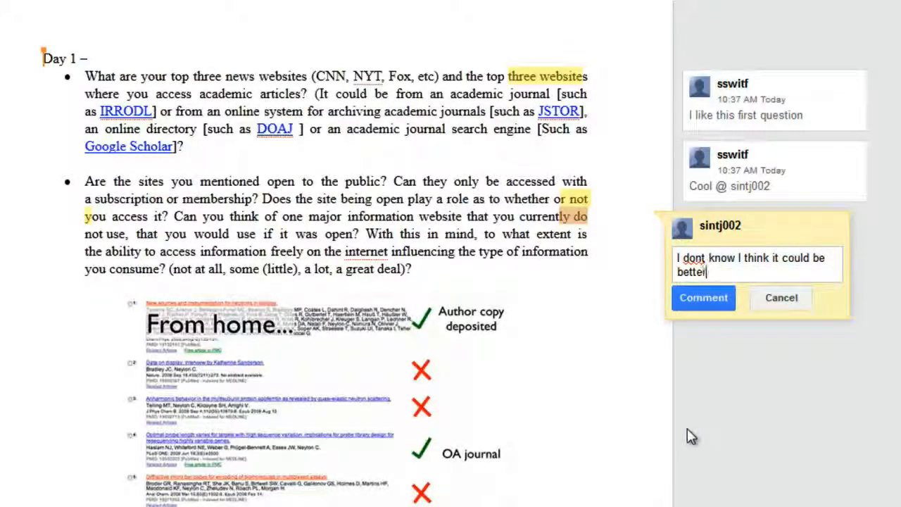
click(706, 303)
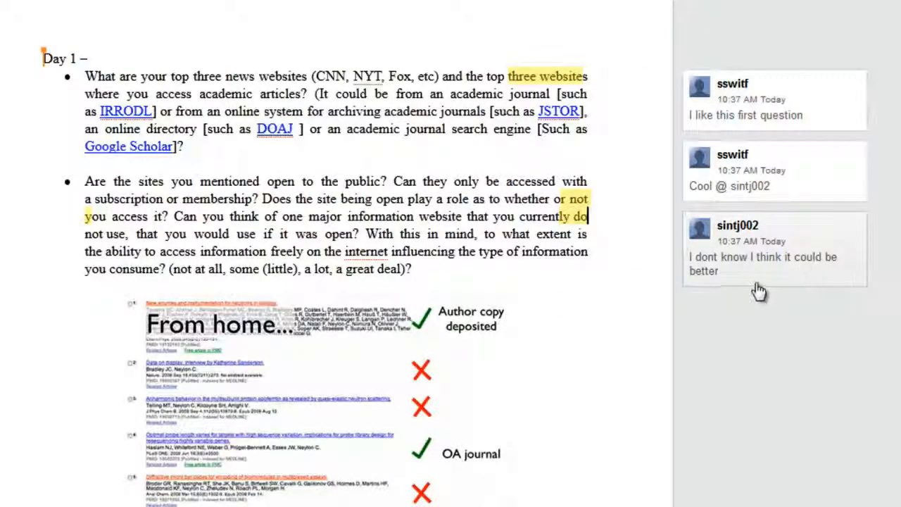
click(571, 270)
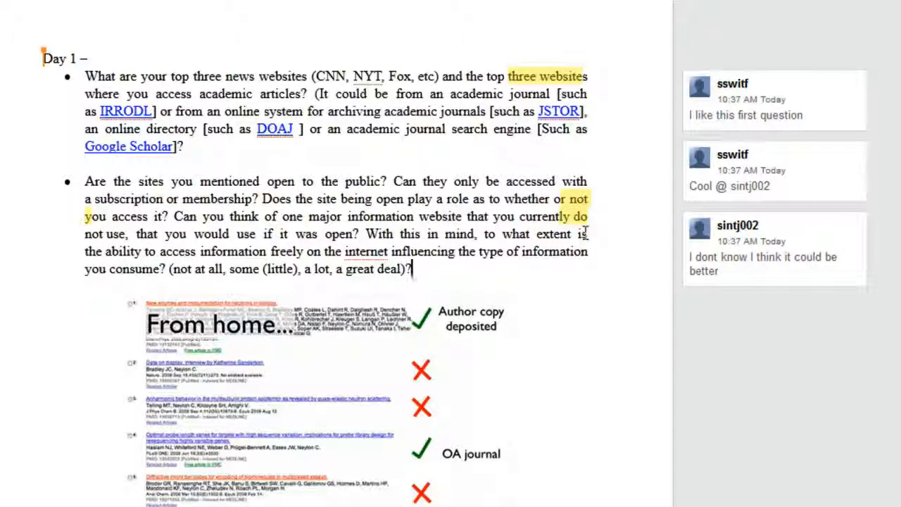
- Erase stray typed characters, then go to the Docs home list and reopen KruegerEDIT.docx
text(asdfkasdlfjaidfojasdf)
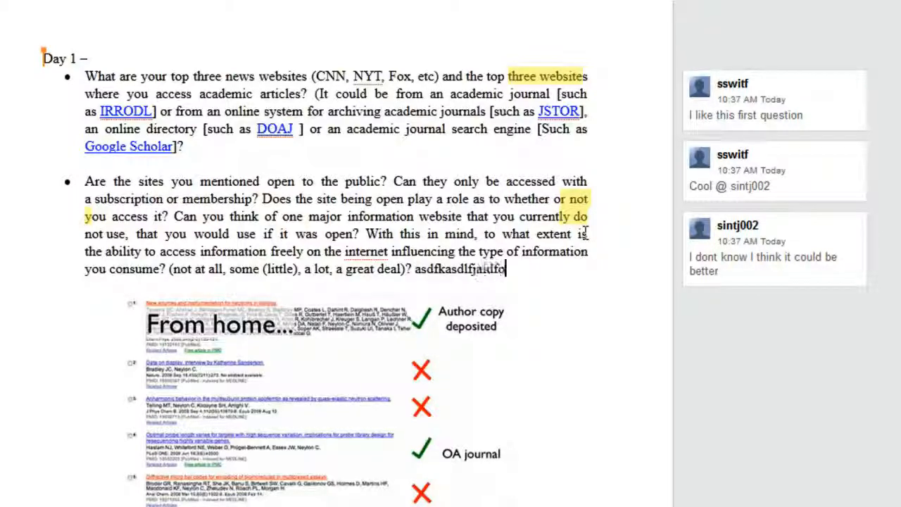
key(BackSpace)
key(BackSpace)
key(BackSpace)
key(BackSpace)
key(BackSpace)
key(BackSpace)
key(BackSpace)
key(BackSpace)
key(BackSpace)
key(BackSpace)
key(BackSpace)
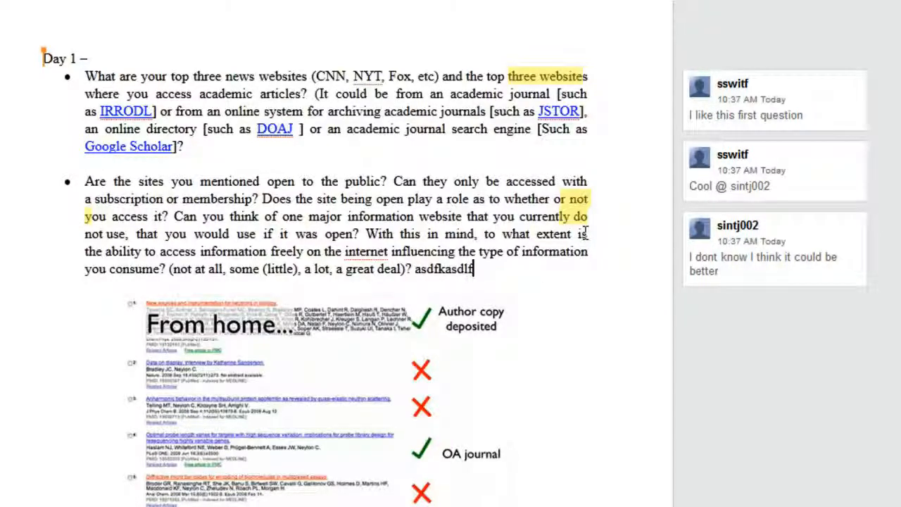
key(Return)
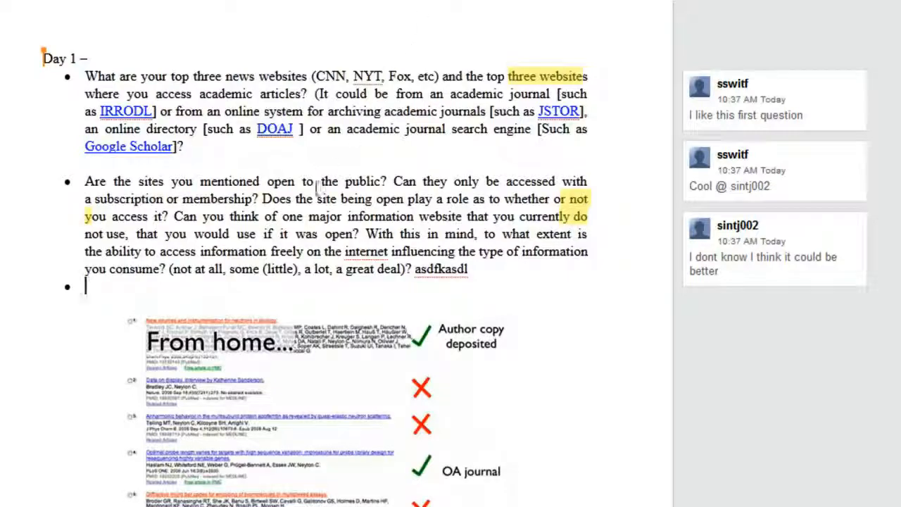
key(BackSpace)
mouse_move(86, 497)
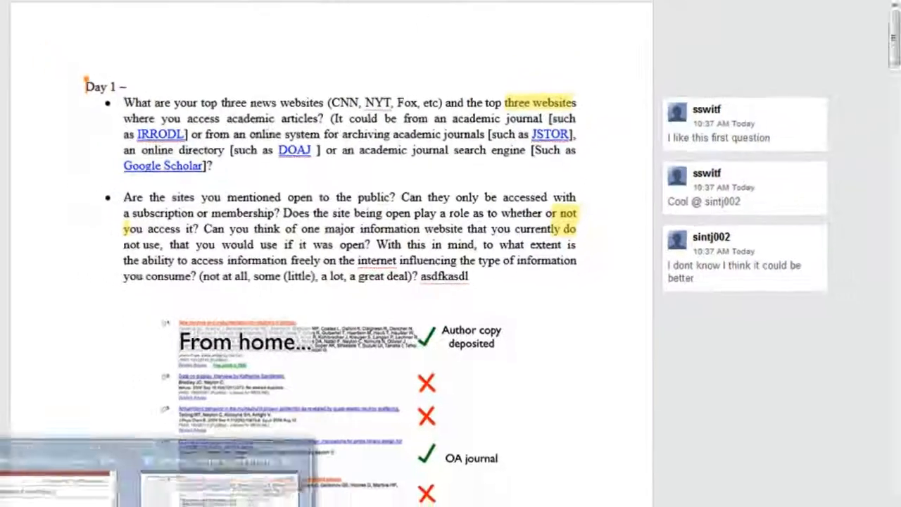
click(66, 446)
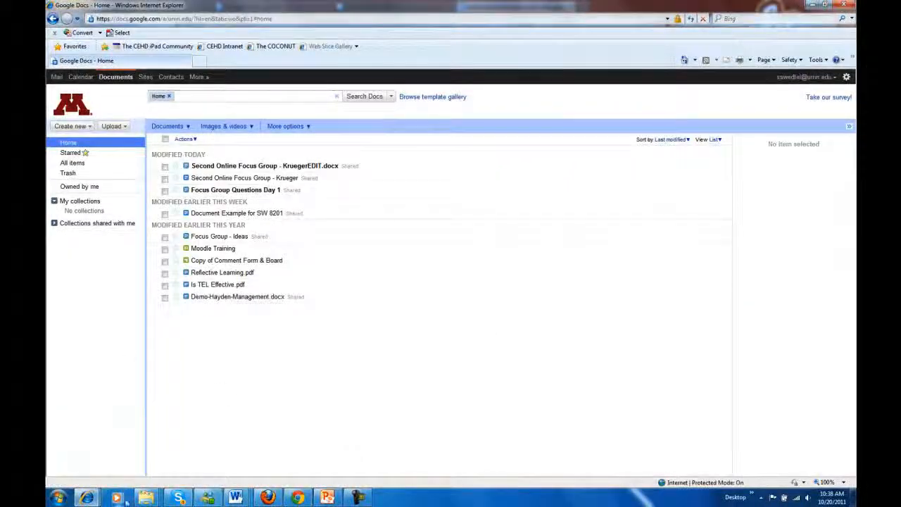
mouse_move(86, 498)
click(214, 437)
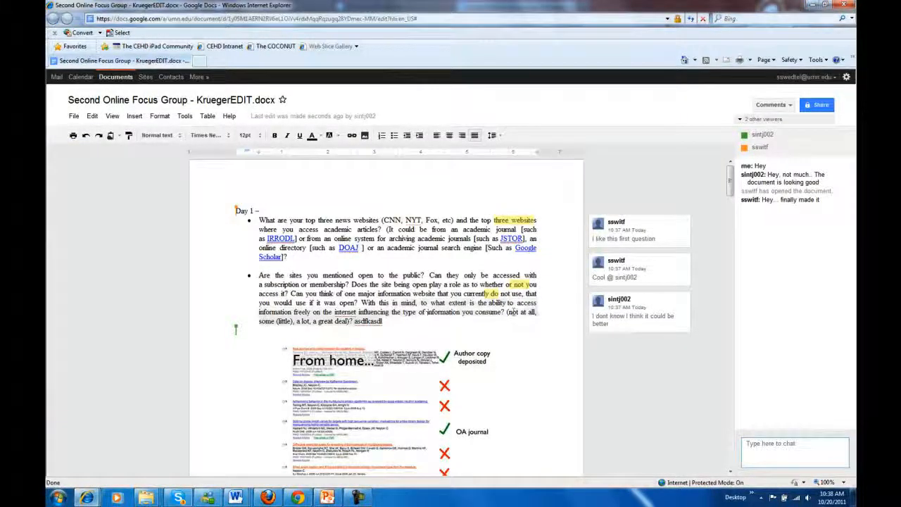
- Delete the answer scale and stray text after 'consume?' in the second question
drag(507, 312, 513, 324)
key(Delete)
scroll(505, 362, down, 1)
scroll(504, 361, down, 5)
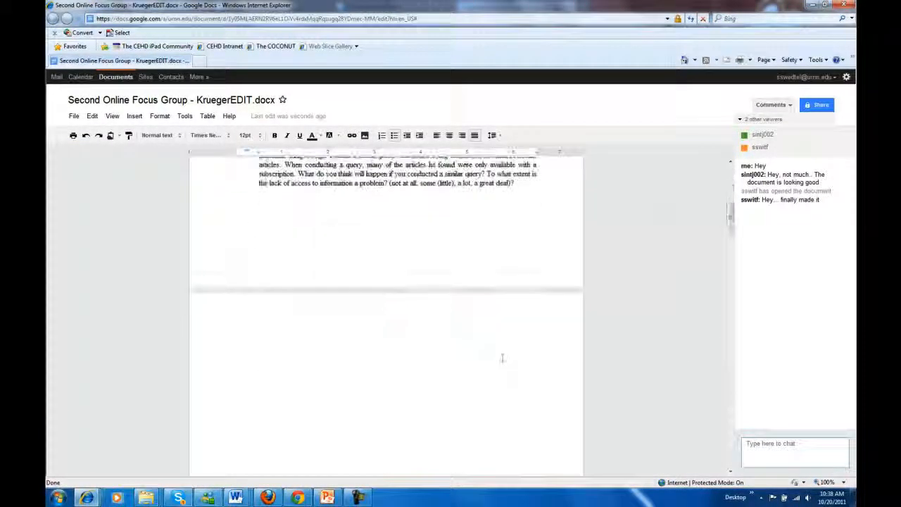
scroll(507, 348, up, 2)
- Delete the closing rating sentence from the Google Scholar question
drag(514, 329, 485, 318)
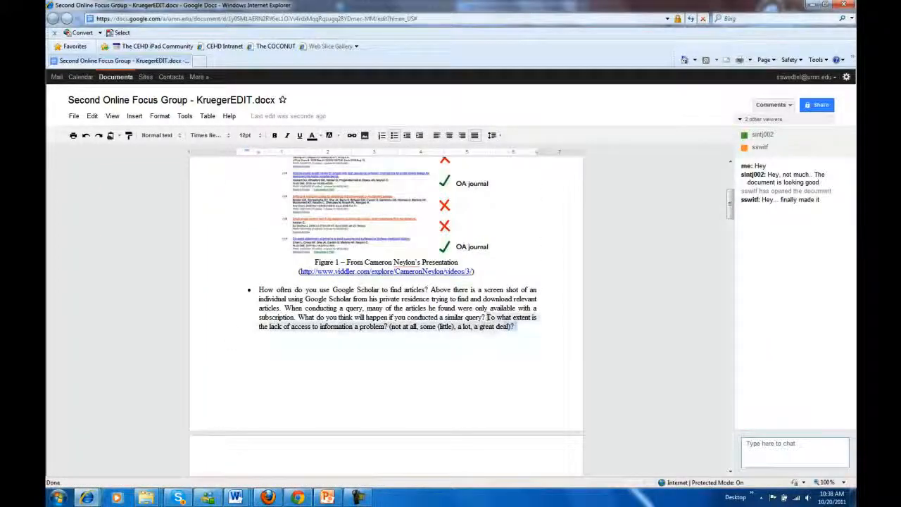
key(Delete)
scroll(540, 314, down, 10)
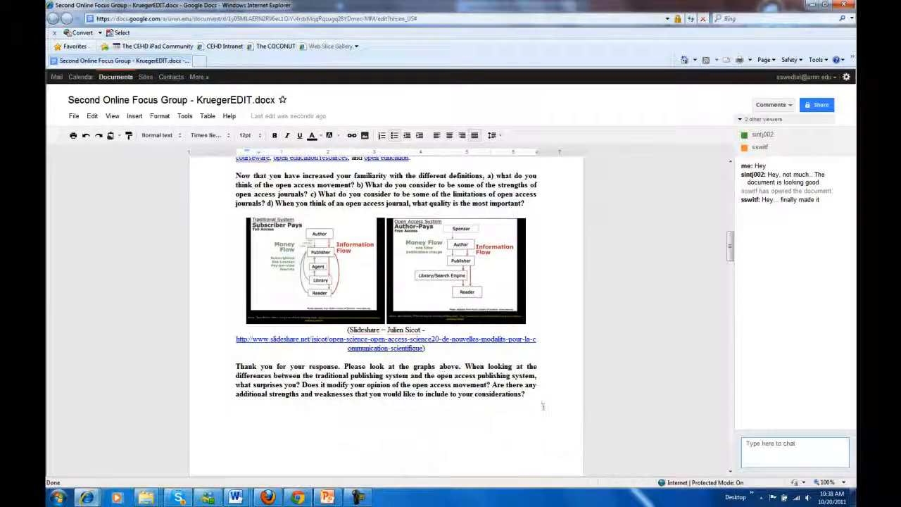
scroll(539, 404, down, 10)
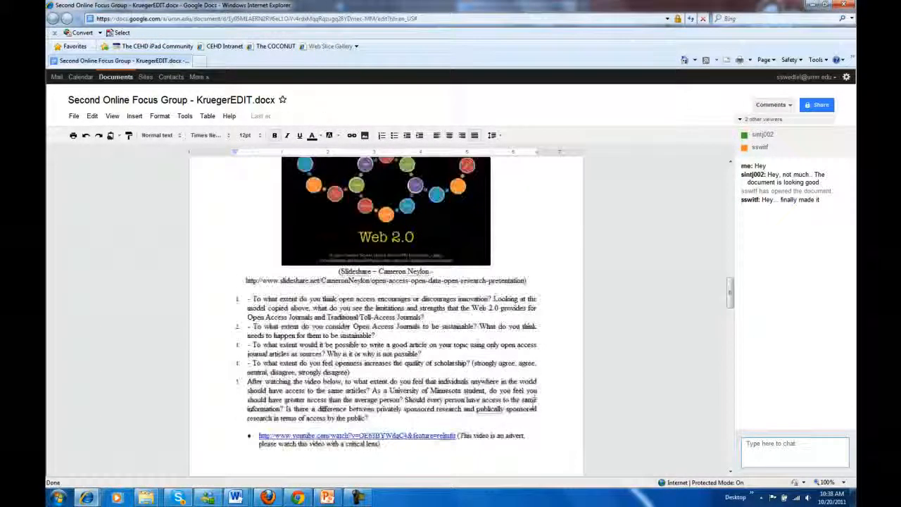
scroll(532, 401, up, 8)
scroll(531, 398, up, 10)
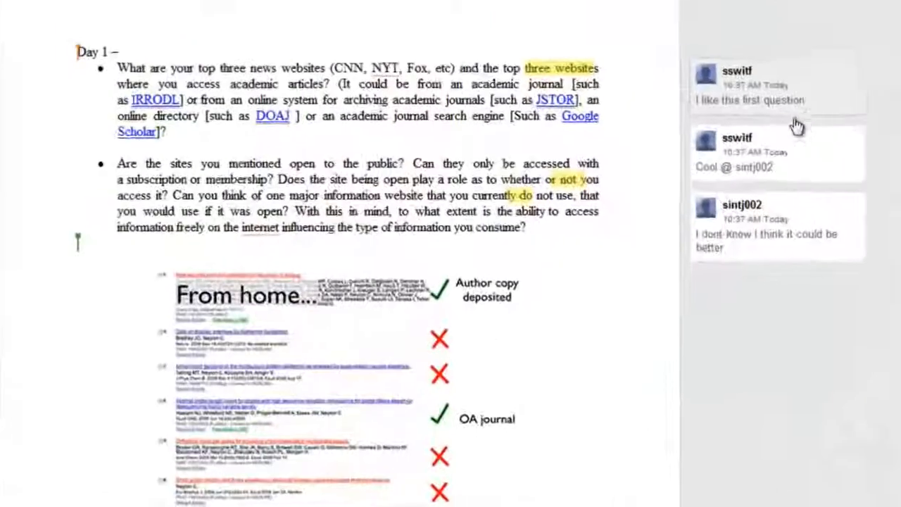
- Reply 'Yeah.. It will be nice to see the responses' to the first comment, reloading after the error
click(694, 218)
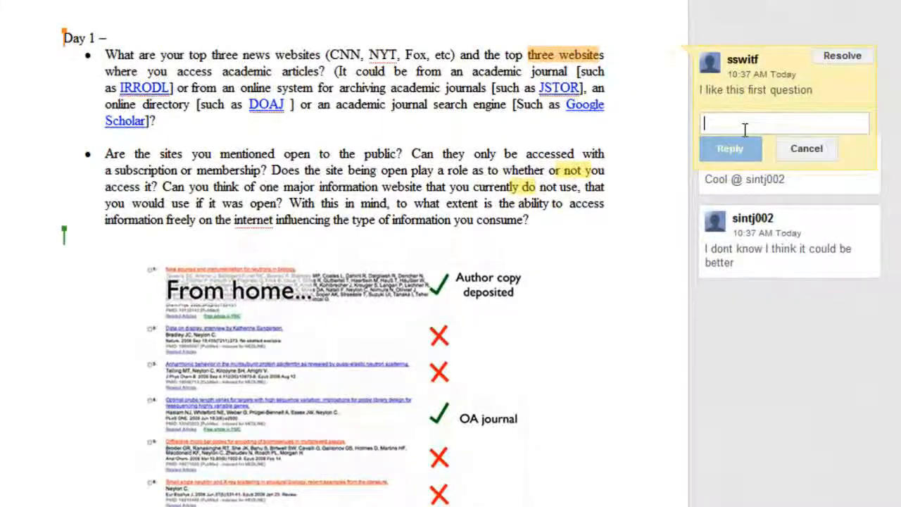
text(Yeah!)
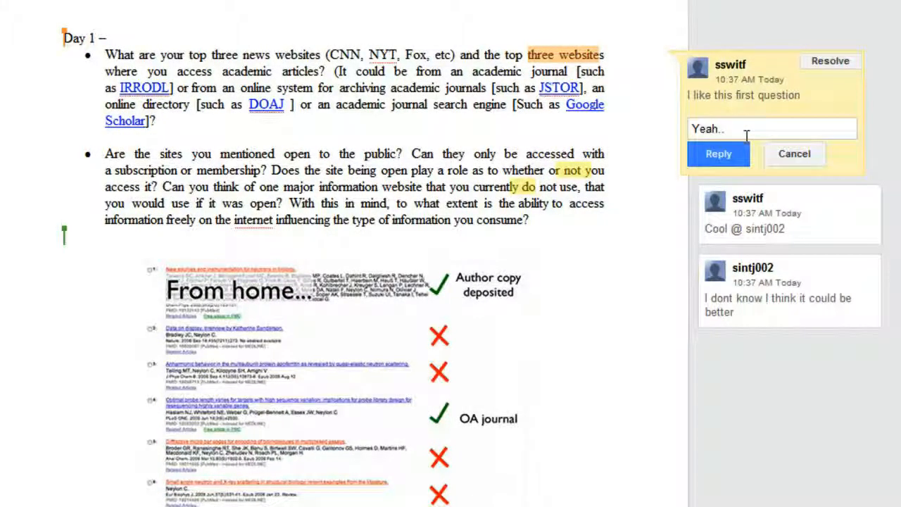
text(. It be)
text(ll be nice to se)
text(e the r)
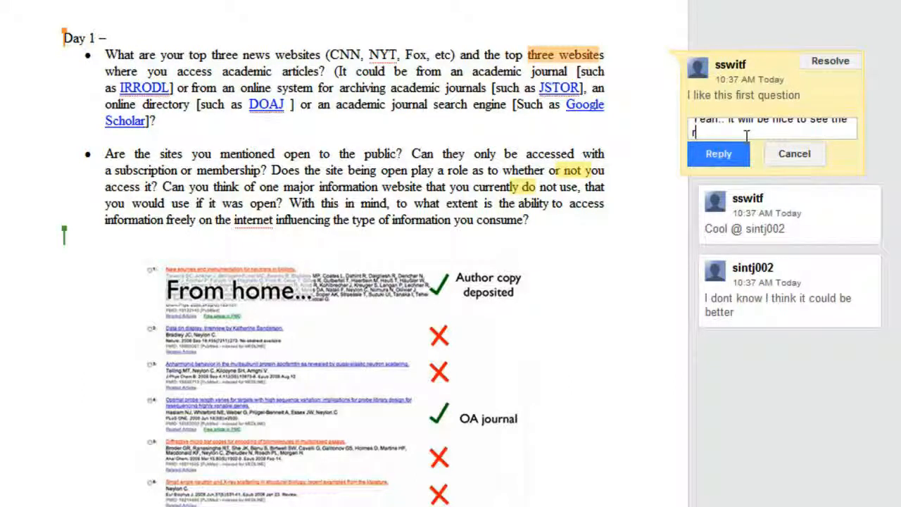
text(esponses)
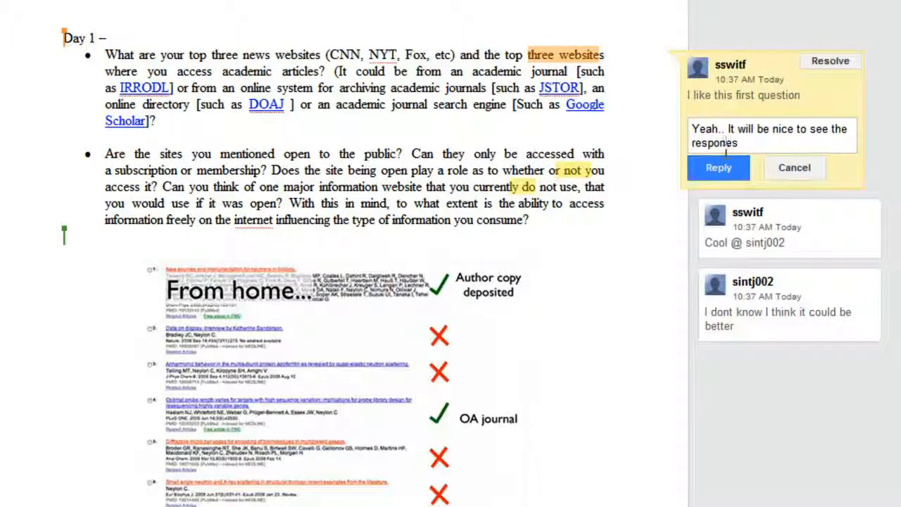
click(718, 168)
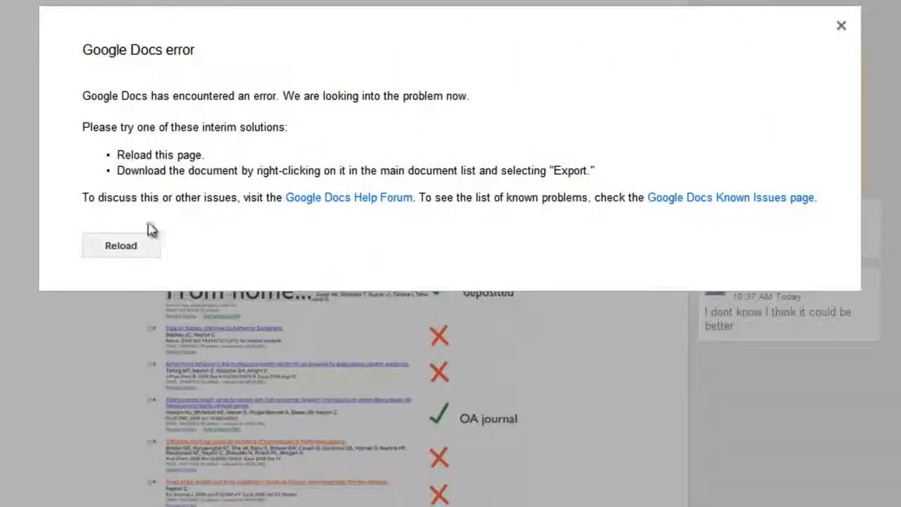
click(127, 246)
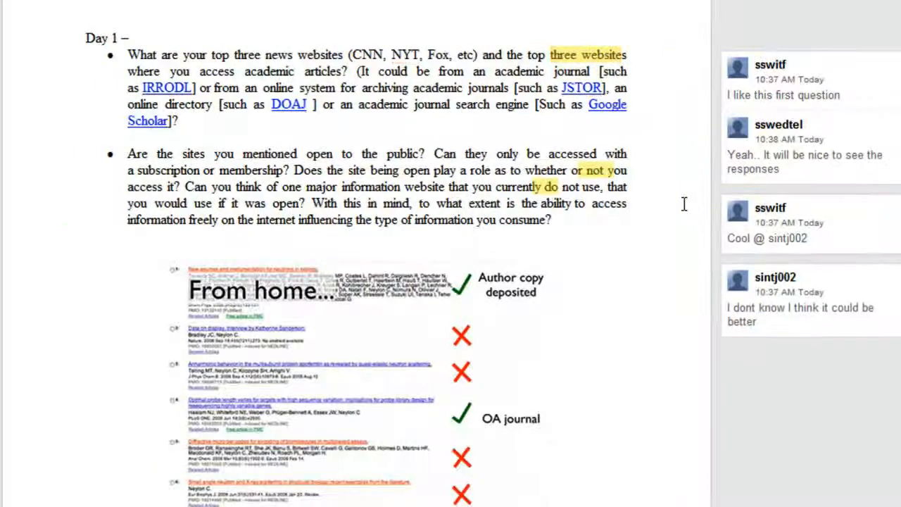
- Resolve the three comment threads, ending with 'I dont know I think it could be better'
click(836, 107)
click(873, 63)
click(875, 71)
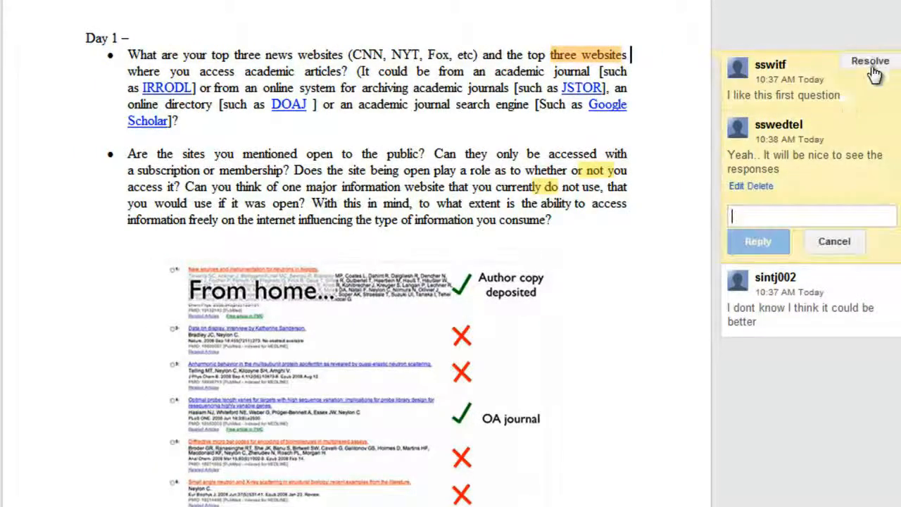
click(872, 66)
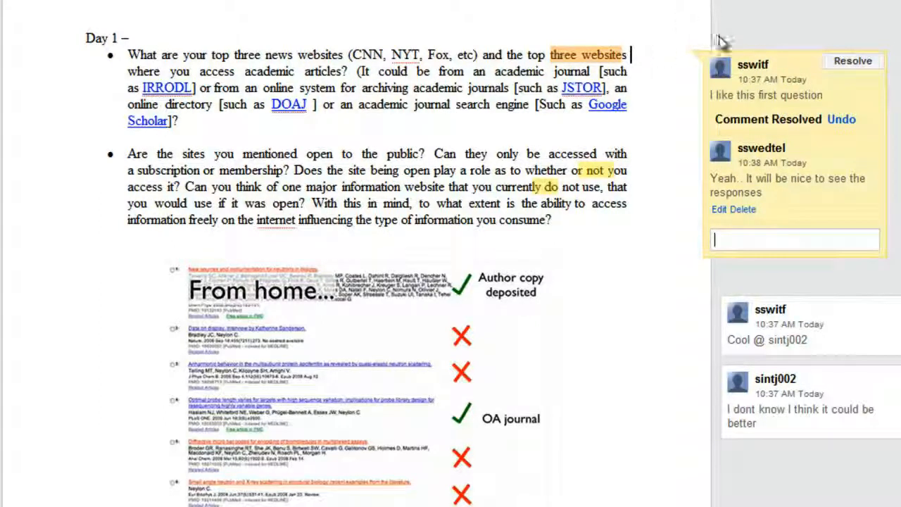
click(852, 61)
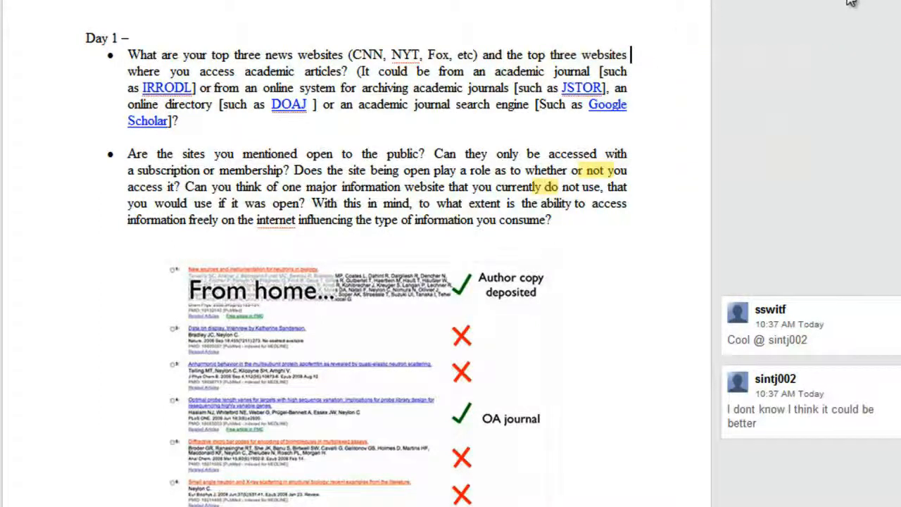
click(862, 329)
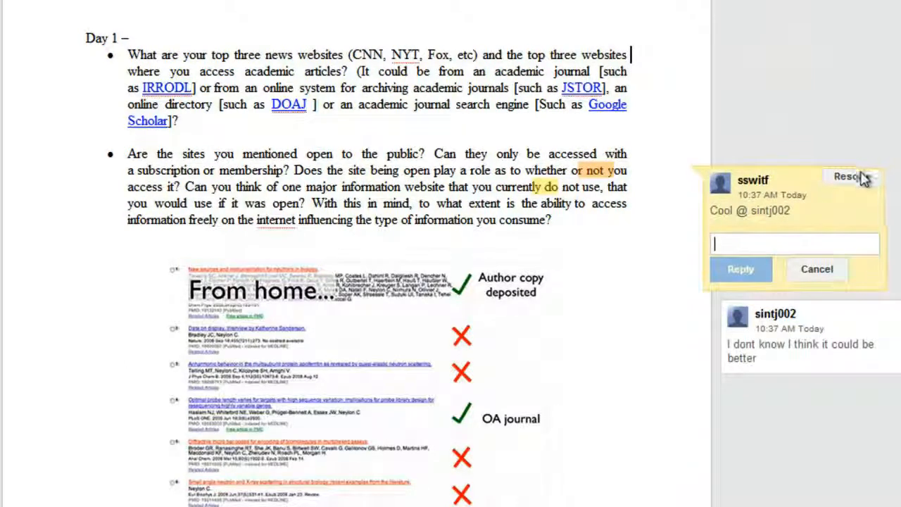
click(860, 177)
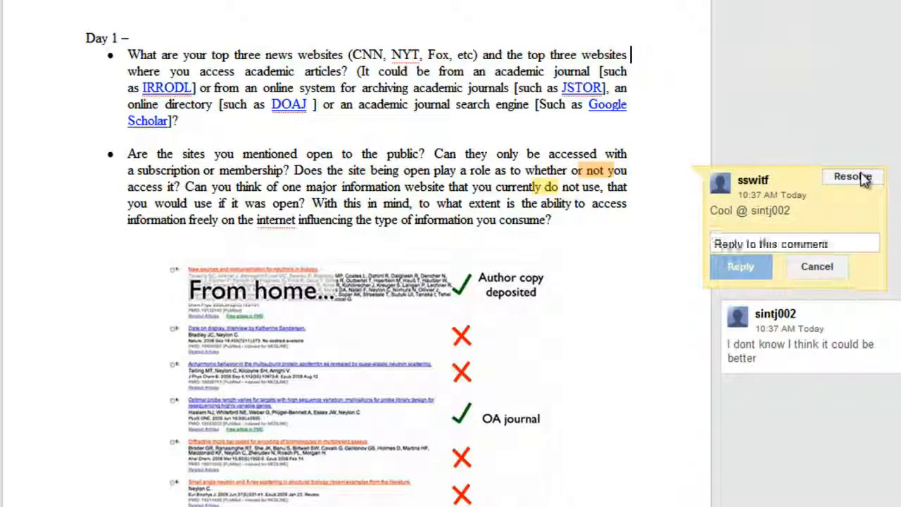
click(873, 359)
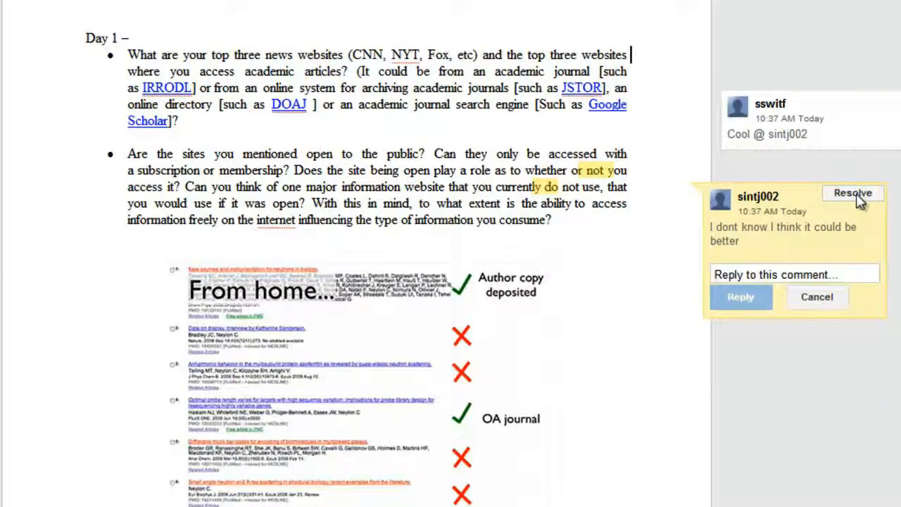
click(854, 194)
scroll(858, 200, down, 5)
scroll(355, 253, down, 20)
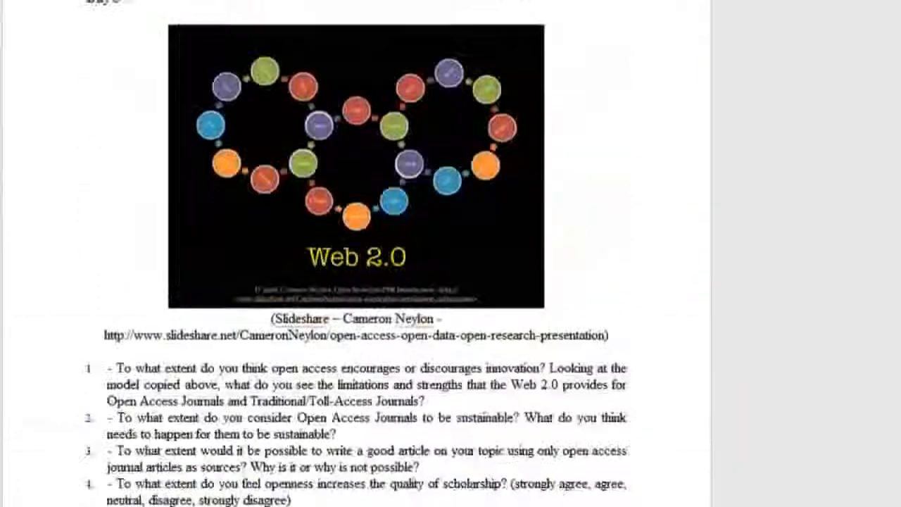
scroll(356, 254, up, 8)
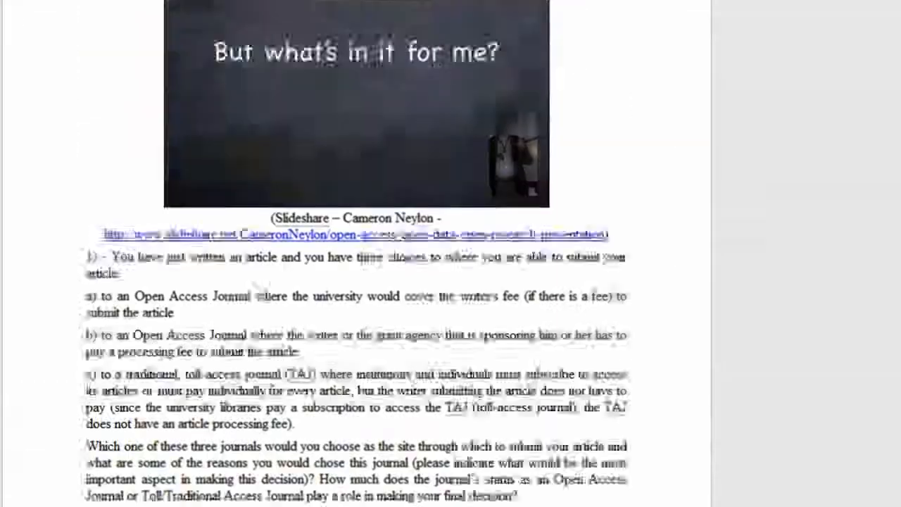
scroll(355, 253, up, 20)
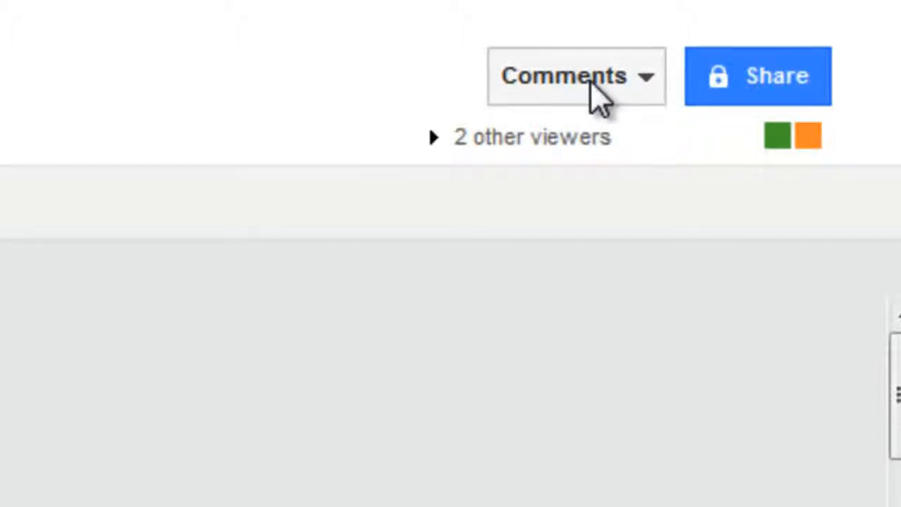
click(598, 95)
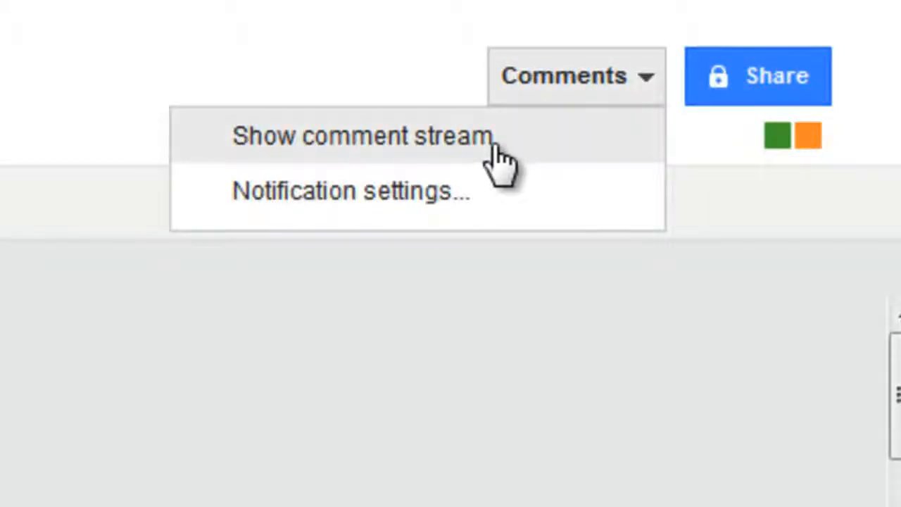
click(362, 136)
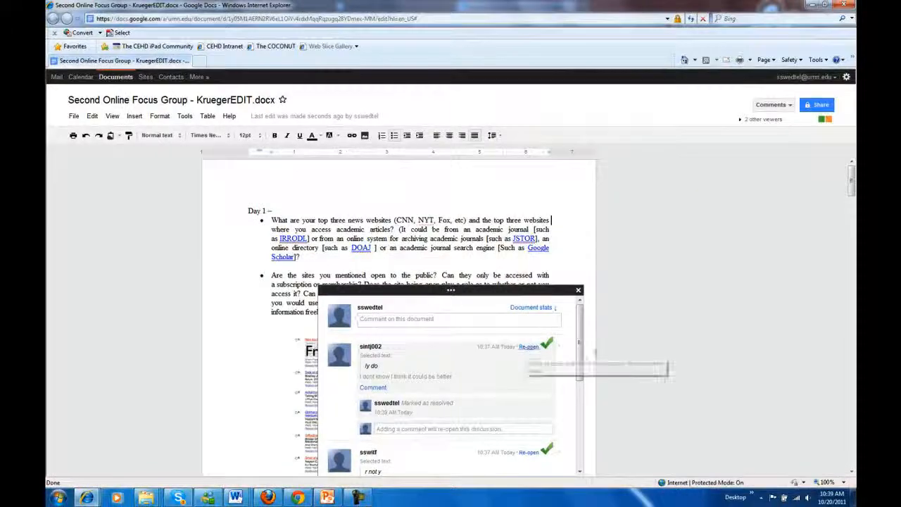
drag(579, 354, 598, 291)
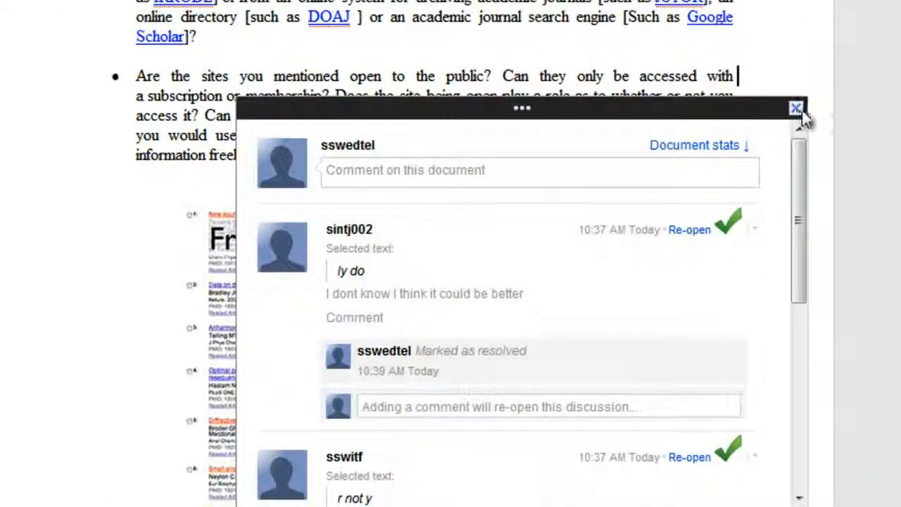
click(796, 108)
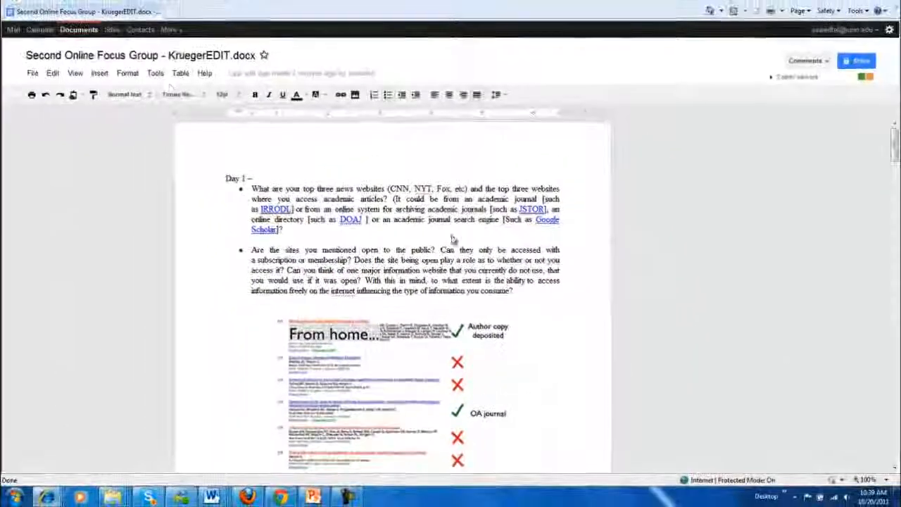
- Rename the document to 'Second Online Focus Group - Krueger', dropping the EDIT.docx ending
click(209, 58)
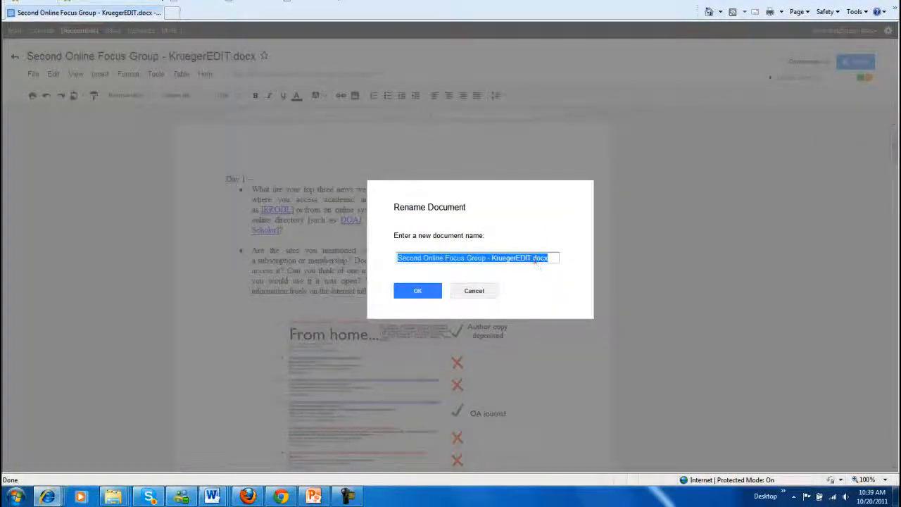
drag(537, 257, 530, 257)
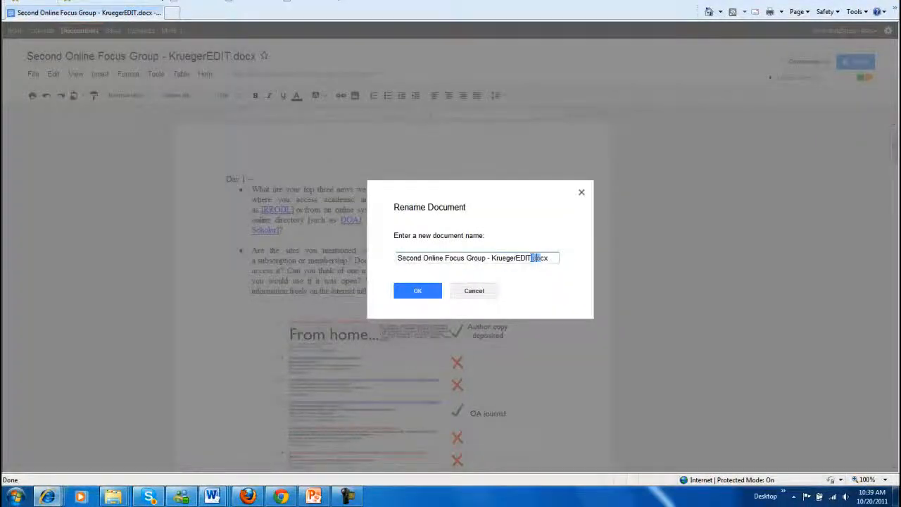
key(BackSpace)
click(420, 289)
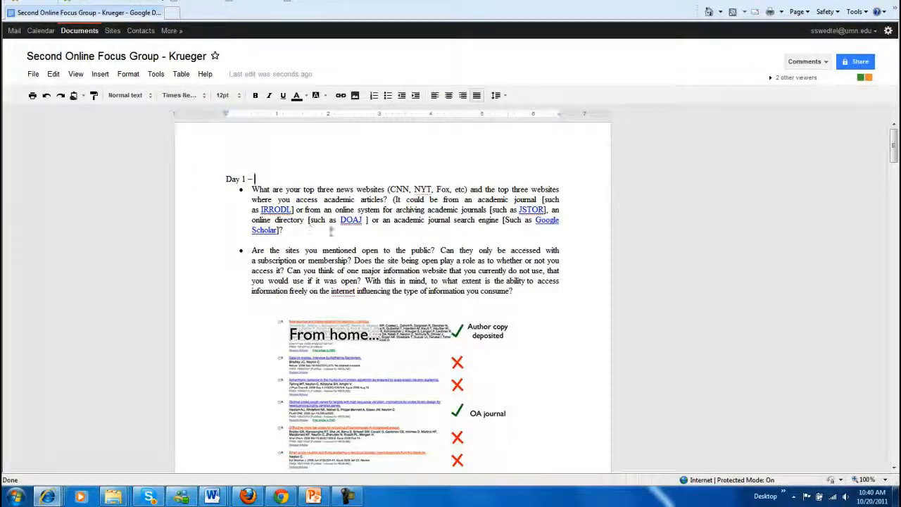
drag(332, 231, 369, 228)
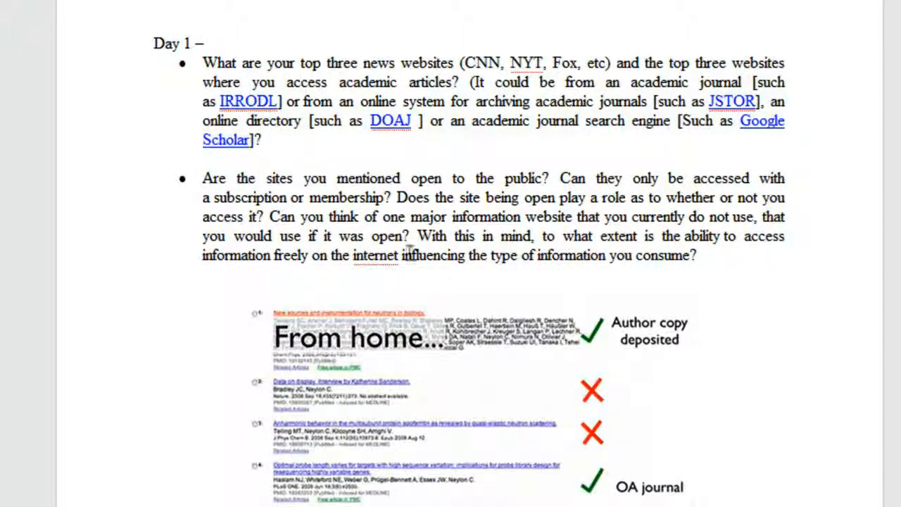
- Replace the flagged 'internet' with the suggested 'Internet' in the second Day 1 question
right_click(375, 256)
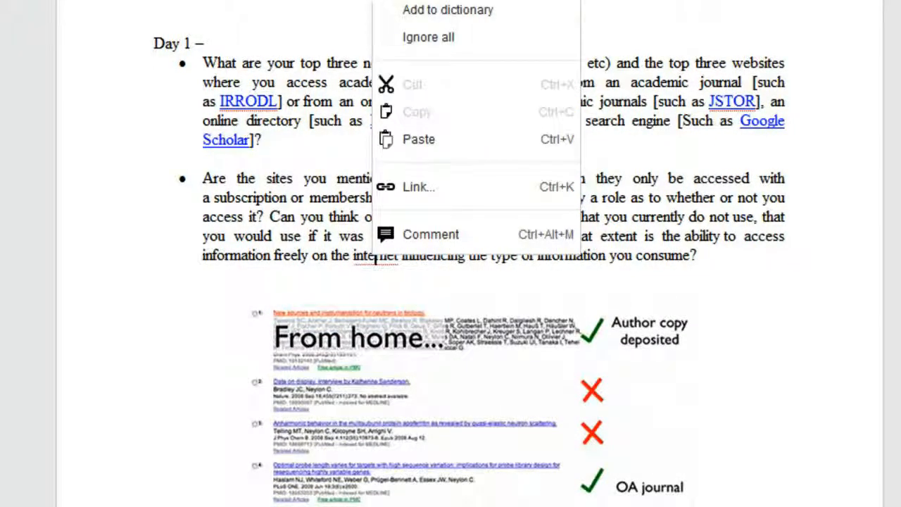
click(418, 1)
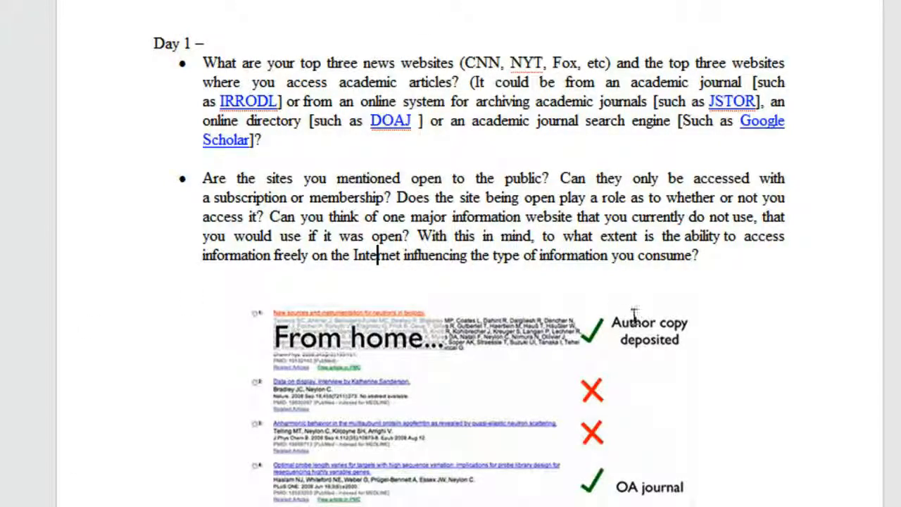
scroll(547, 195, down, 15)
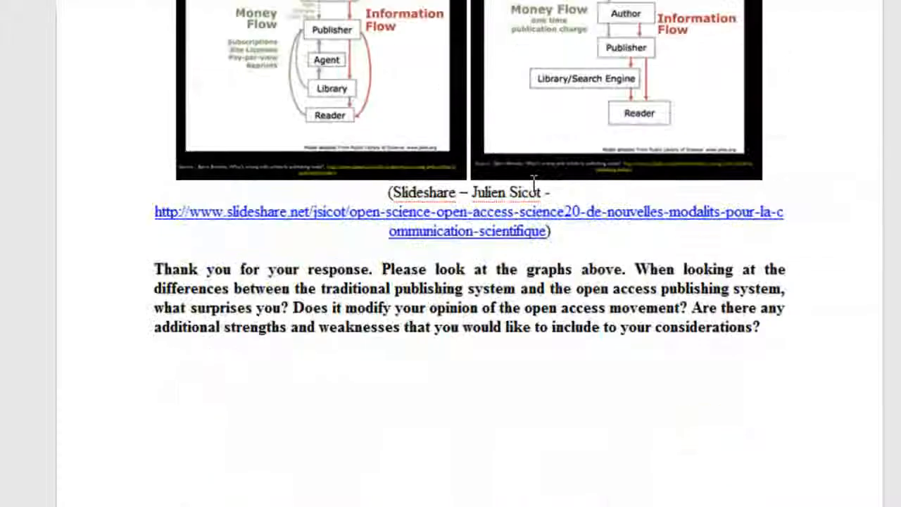
- Delete the 'How much does … final decision?' sentence from the three-journals question, then reload after the error
scroll(534, 182, down, 10)
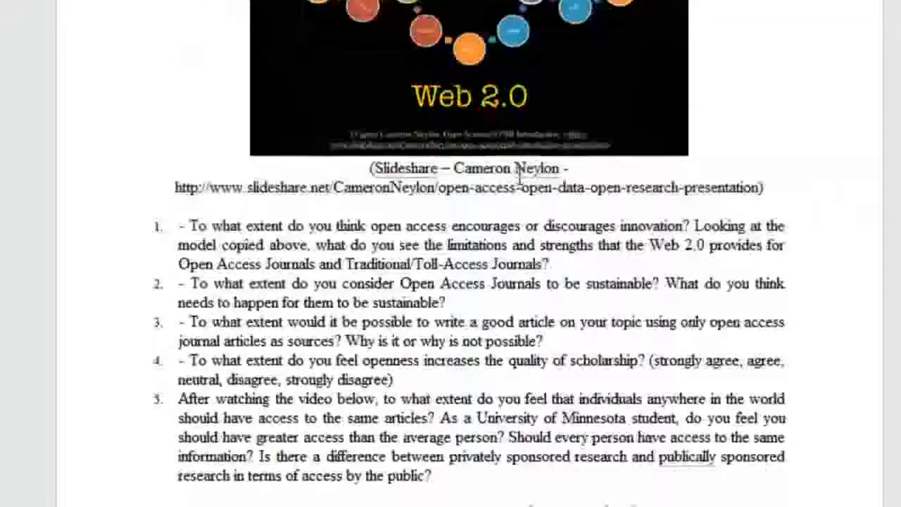
scroll(519, 180, down, 15)
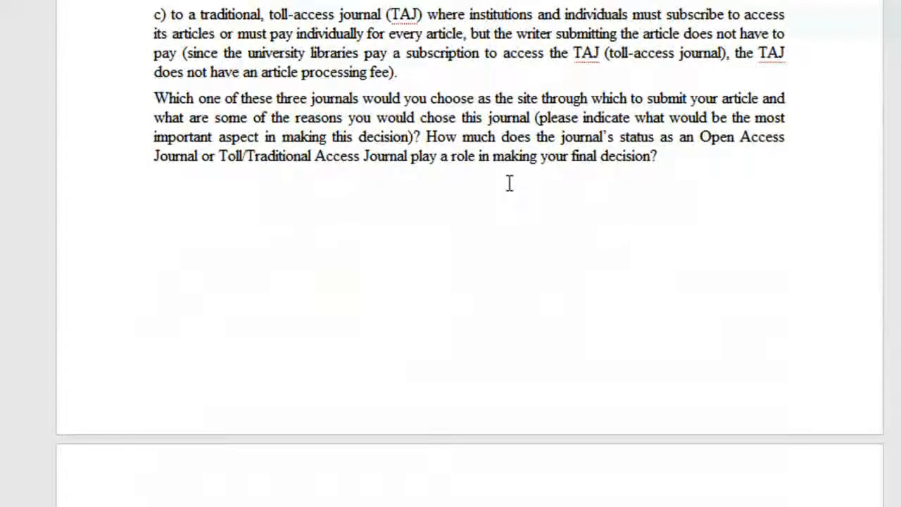
scroll(509, 183, up, 3)
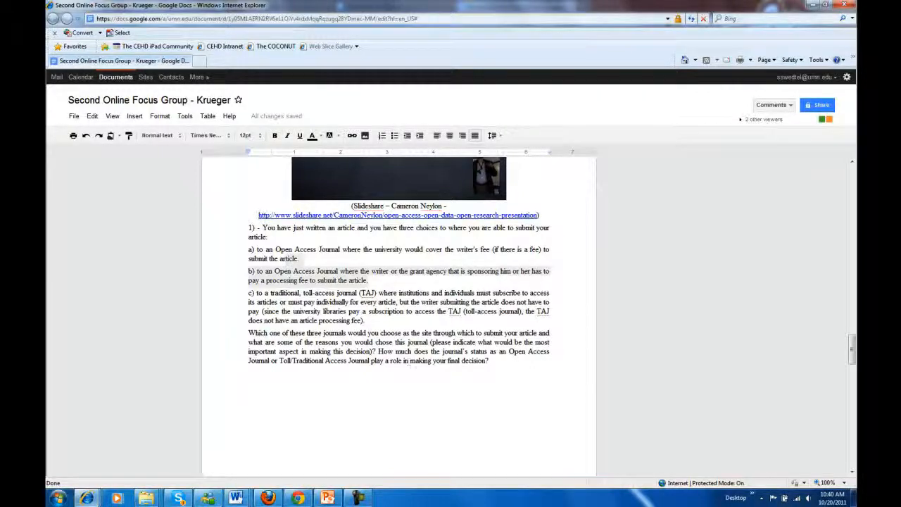
click(490, 361)
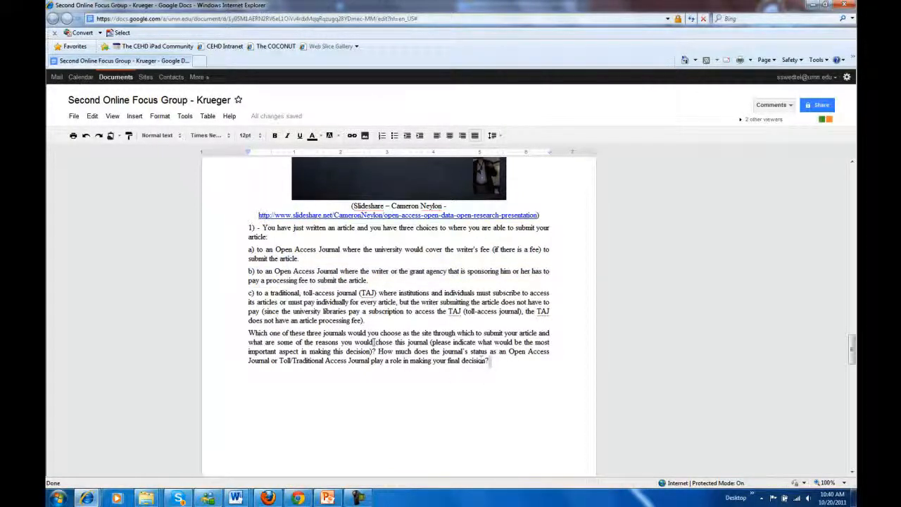
key(Return)
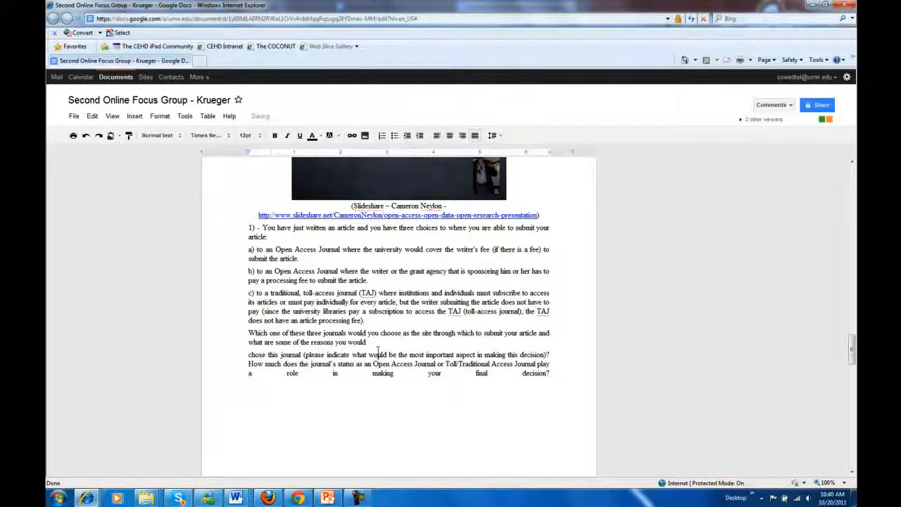
key(BackSpace)
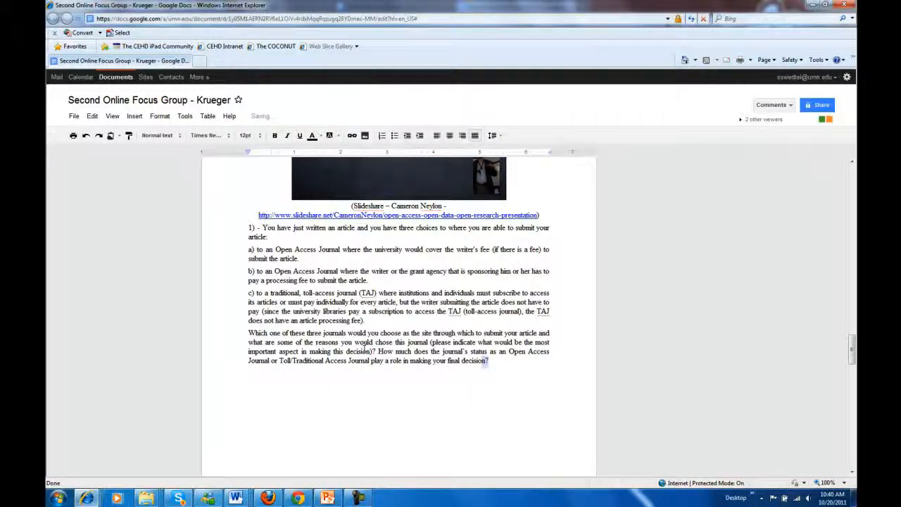
drag(365, 348, 379, 352)
key(BackSpace)
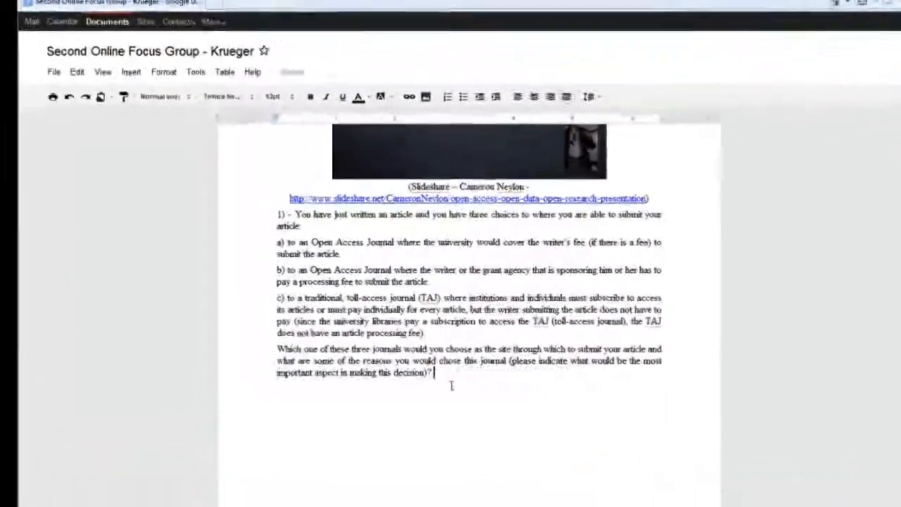
scroll(451, 385, down, 10)
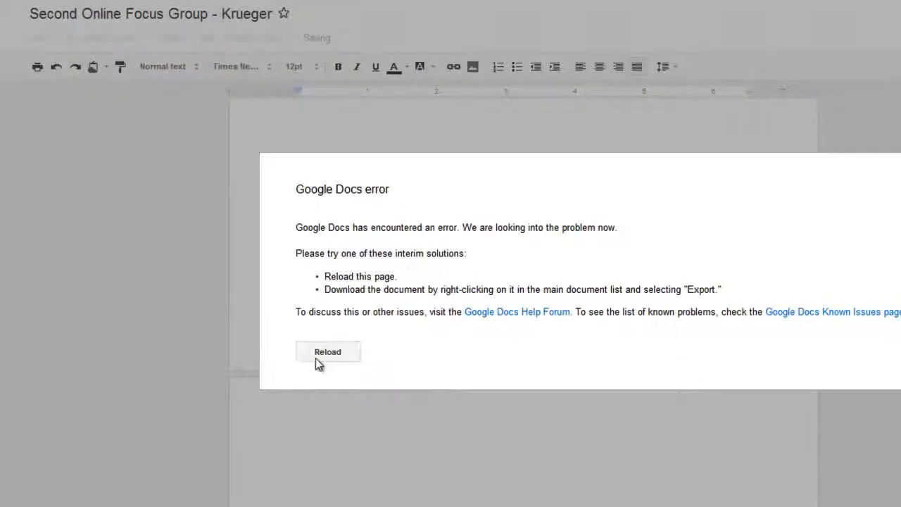
click(315, 358)
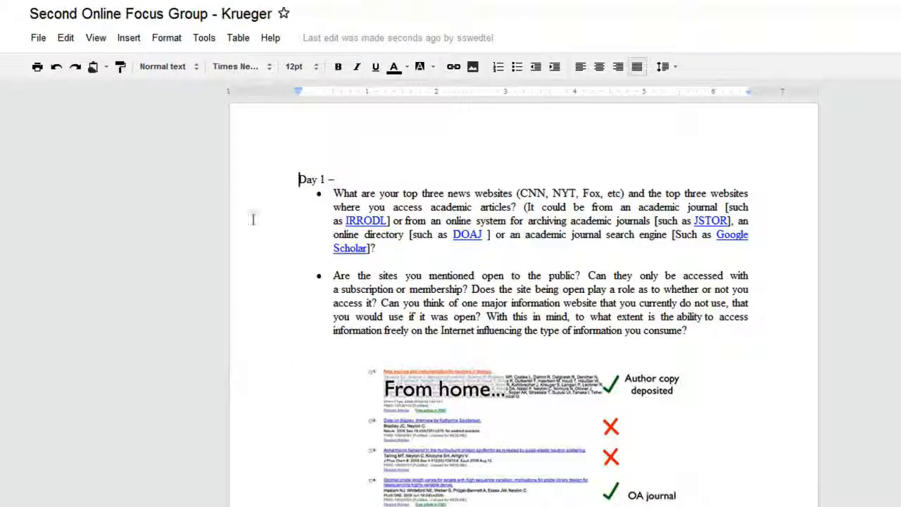
- Open the revision history from the File menu, reloading the page when the error dialog appears
click(35, 39)
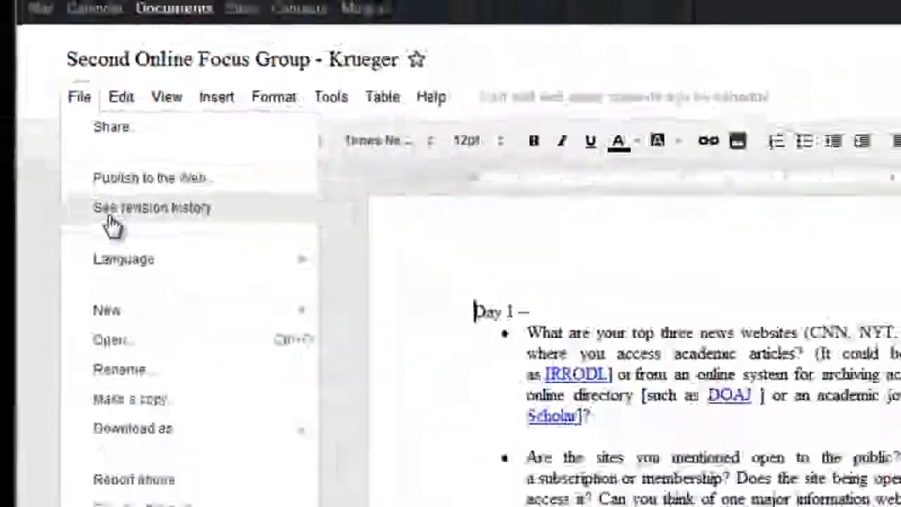
click(111, 219)
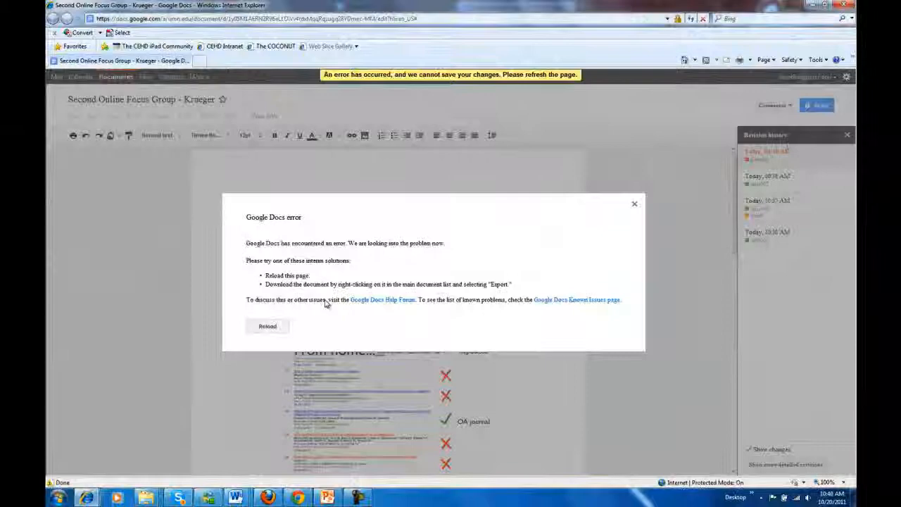
click(268, 328)
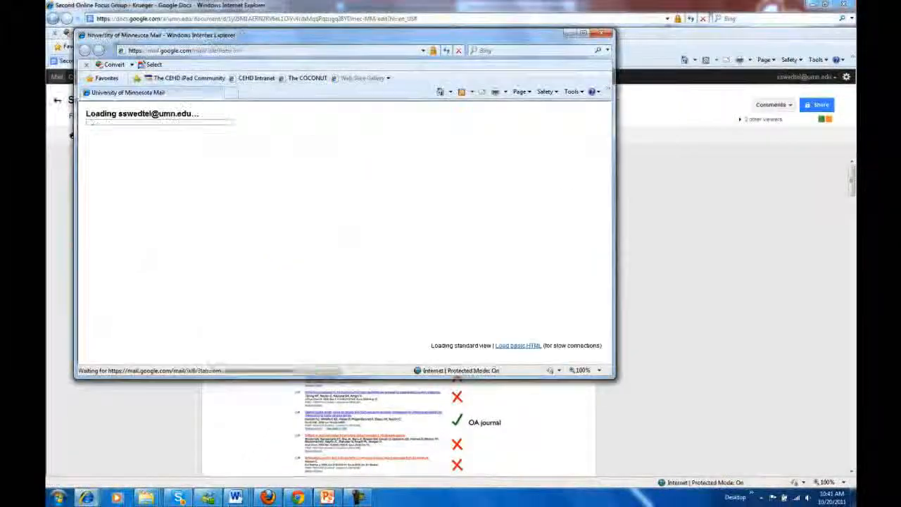
- Close the loading mail window and reopen the document's revision history
click(600, 33)
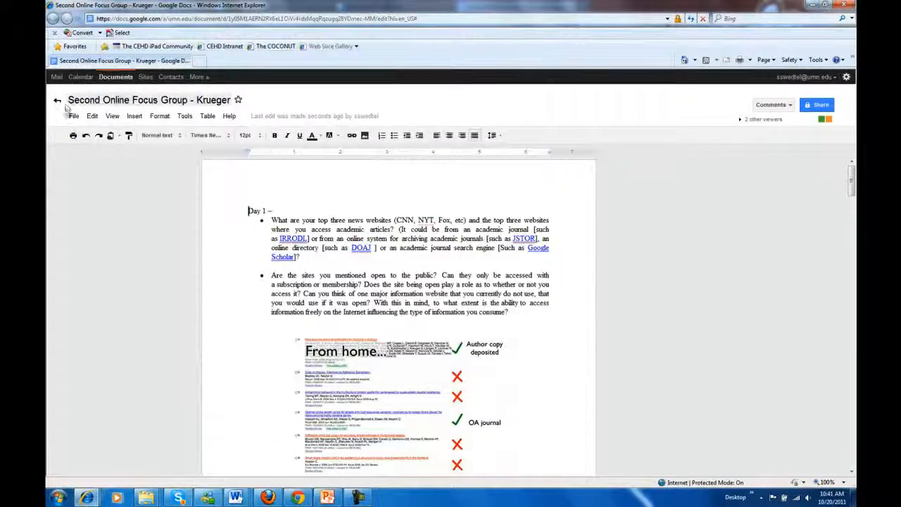
click(75, 118)
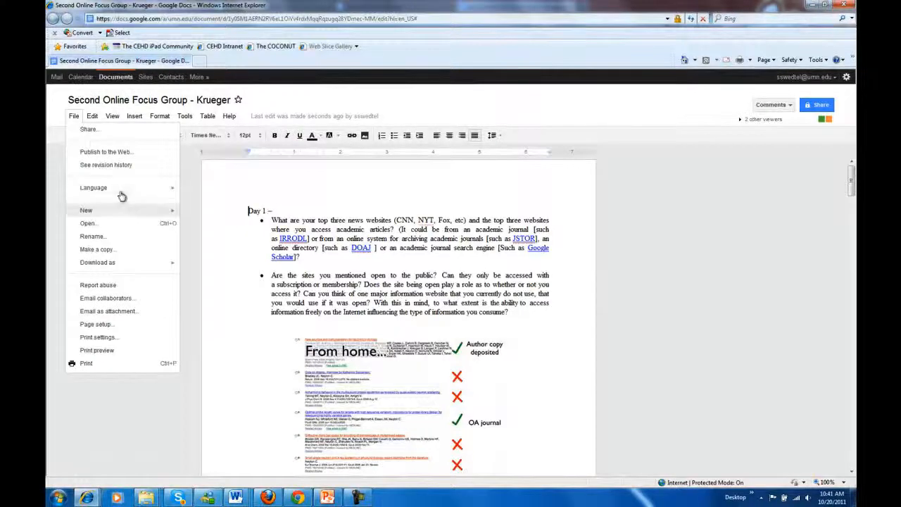
click(138, 170)
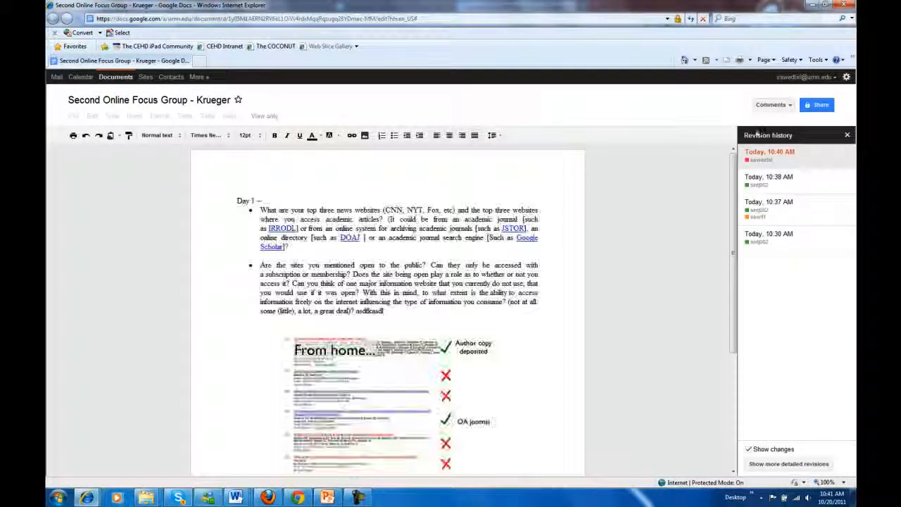
- Collapse the history to the four main revisions and scroll through the 10:40 AM version's marked changes
click(779, 466)
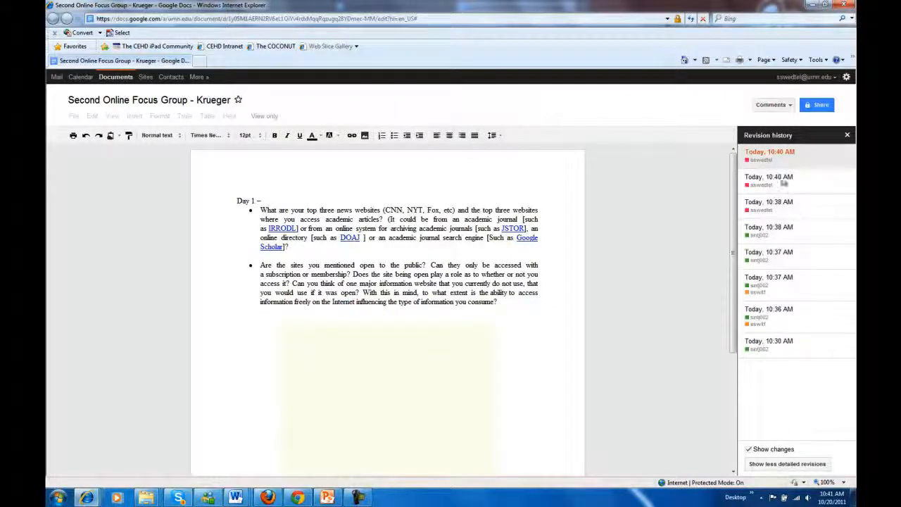
scroll(615, 298, down, 10)
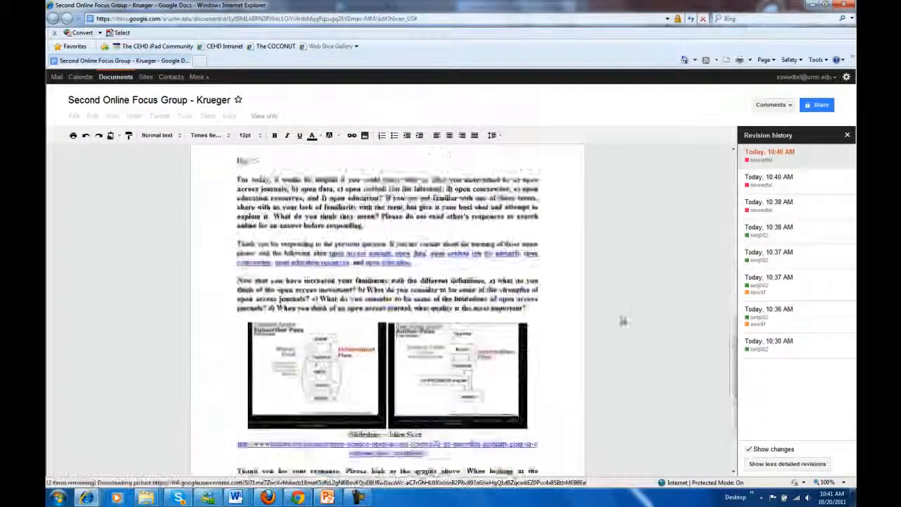
click(779, 466)
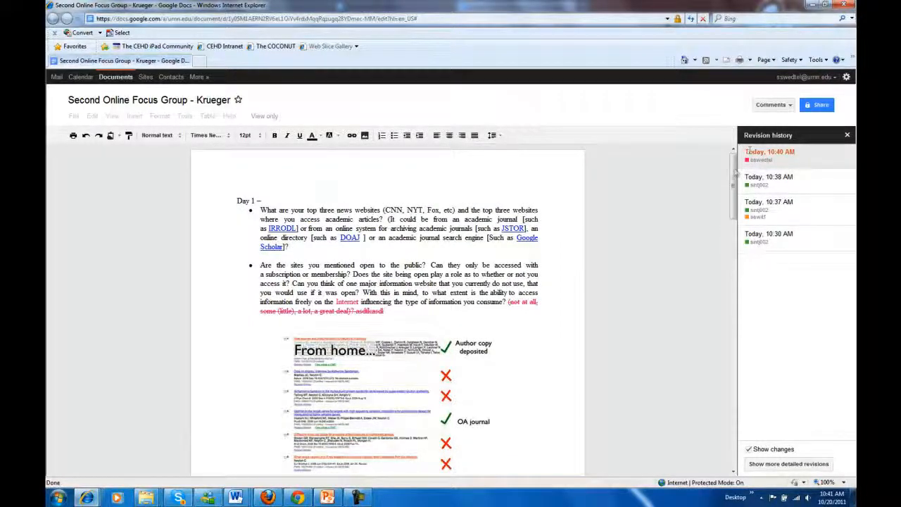
mouse_move(732, 167)
mouse_down()
mouse_move(730, 202)
mouse_move(730, 167)
mouse_up()
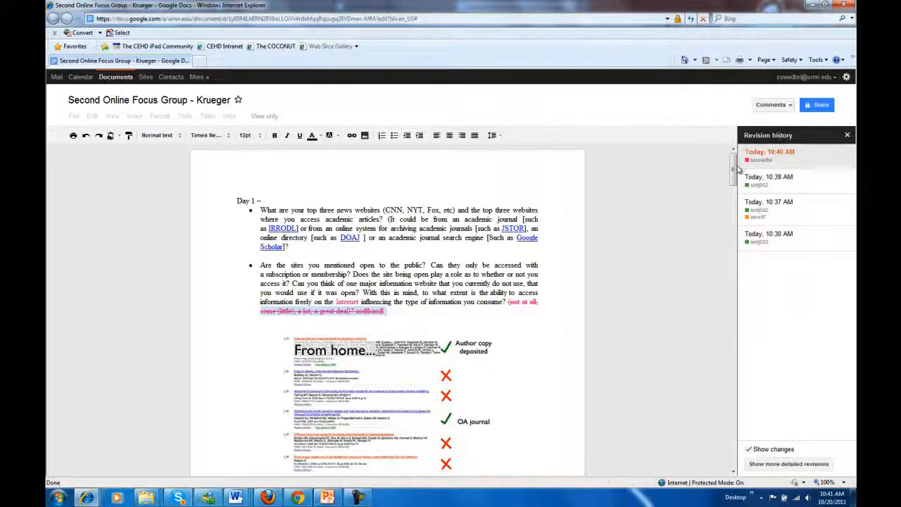
drag(737, 167, 711, 338)
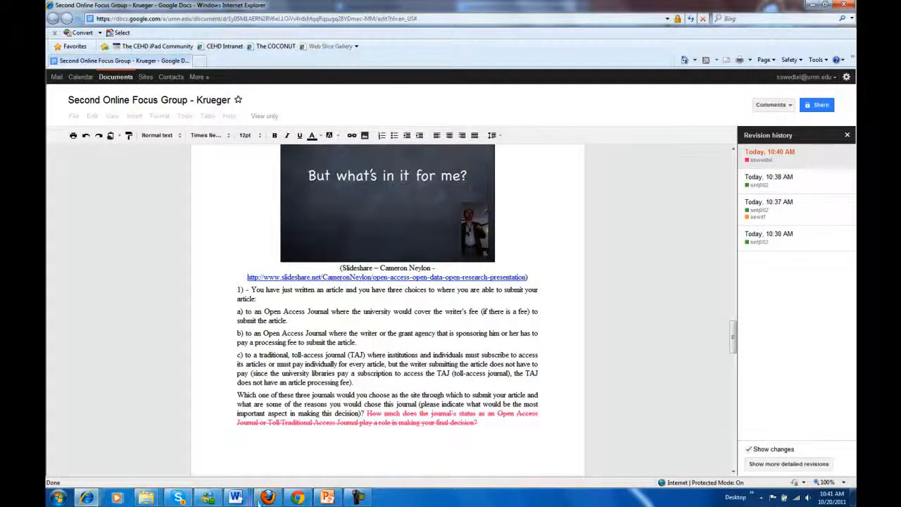
- In the Firefox window, open the document's revision history from the File menu
click(266, 497)
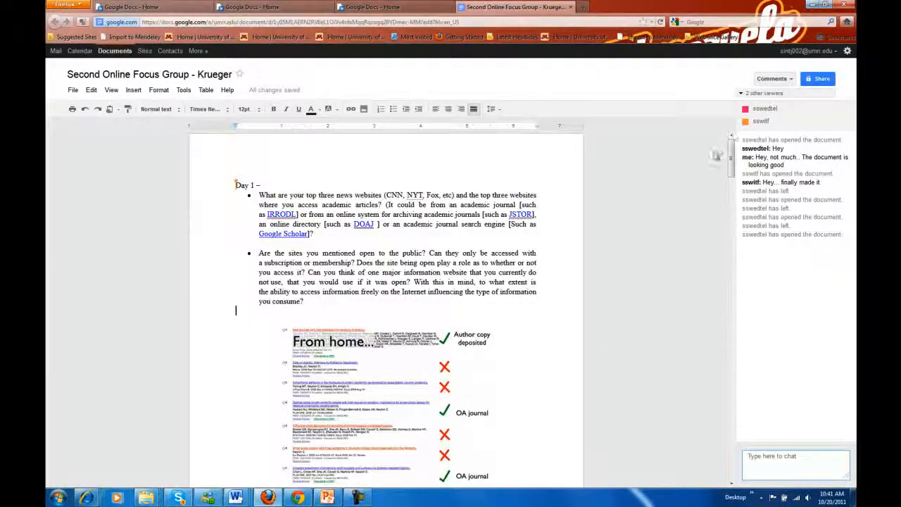
click(70, 92)
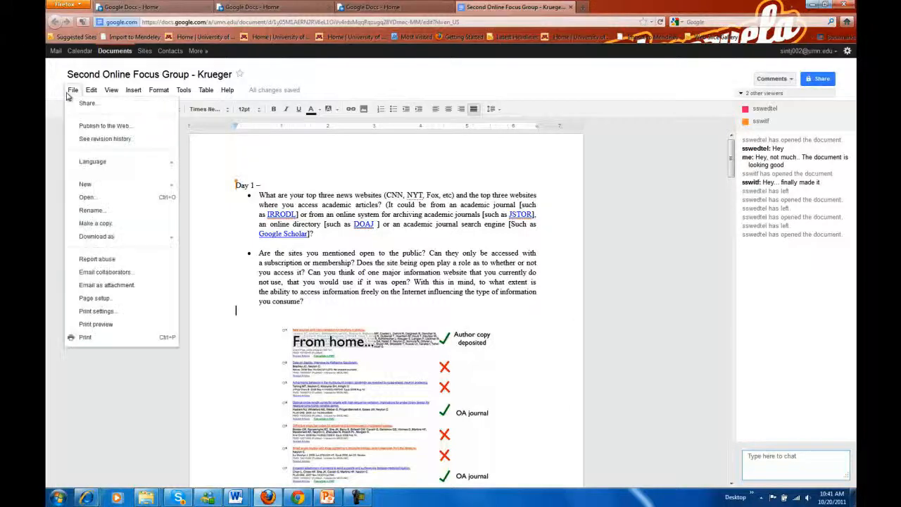
click(116, 141)
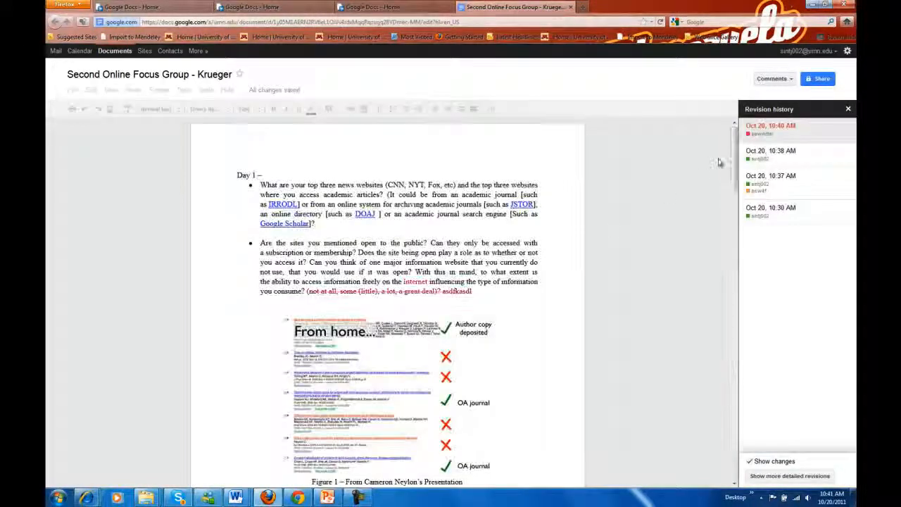
- Preview the Oct 20 revisions at 10:30 and 10:37 AM, ending on 10:40 AM
drag(732, 163, 729, 217)
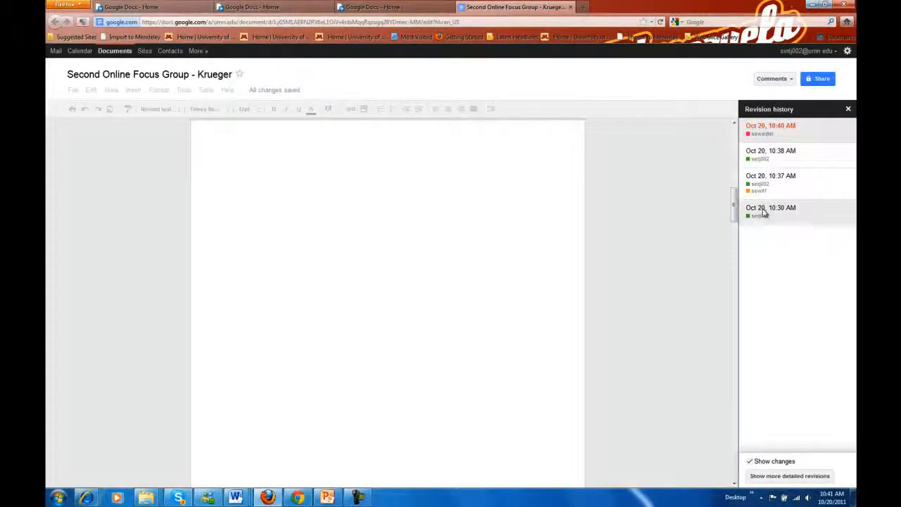
click(740, 209)
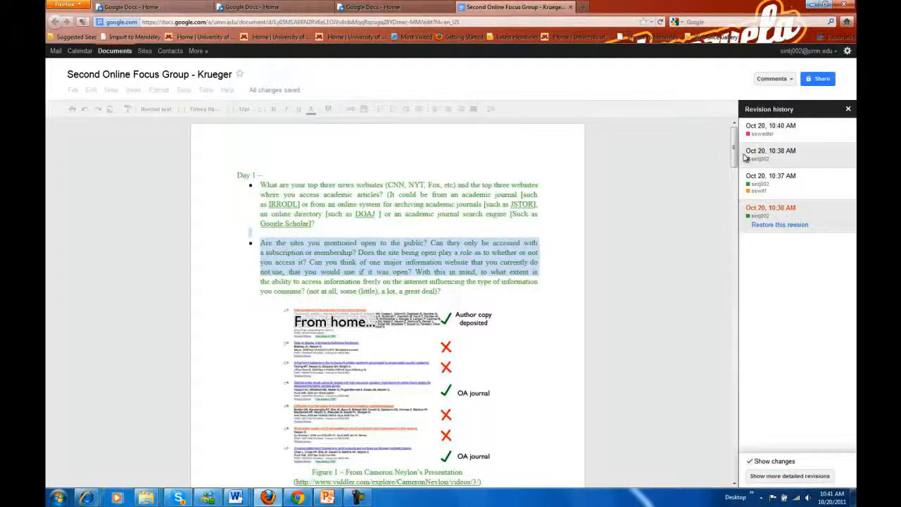
mouse_move(734, 147)
mouse_down()
mouse_move(734, 401)
mouse_move(734, 134)
mouse_up()
click(760, 185)
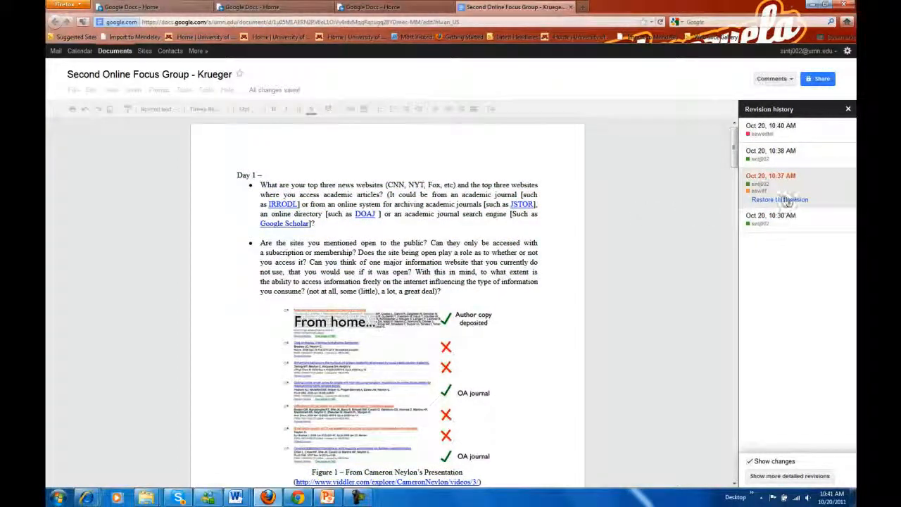
drag(734, 144, 650, 218)
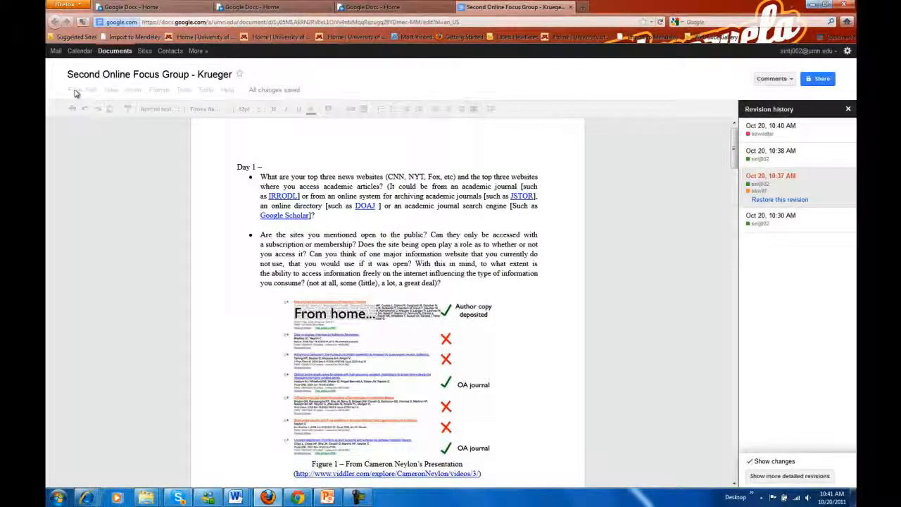
click(769, 127)
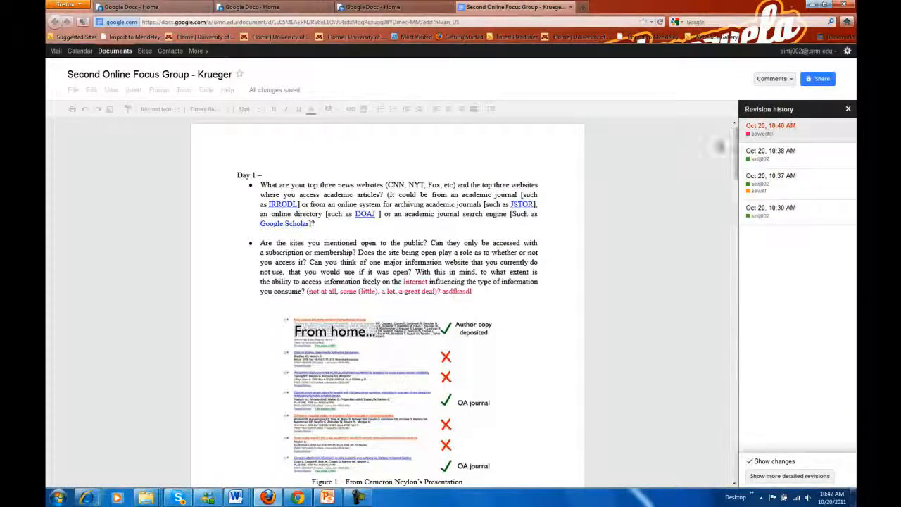
- Close the revision history panel to return to the Second Online Focus Group - Krueger document
click(848, 110)
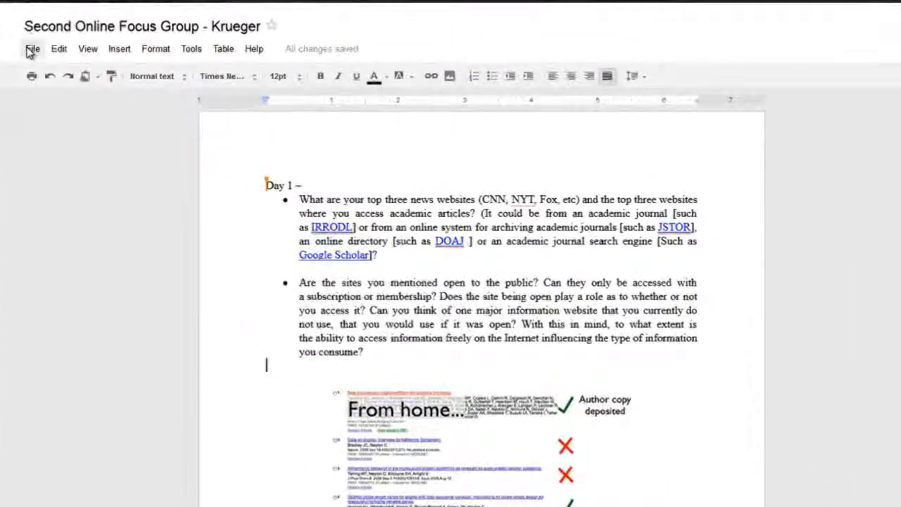
click(72, 89)
mouse_move(59, 49)
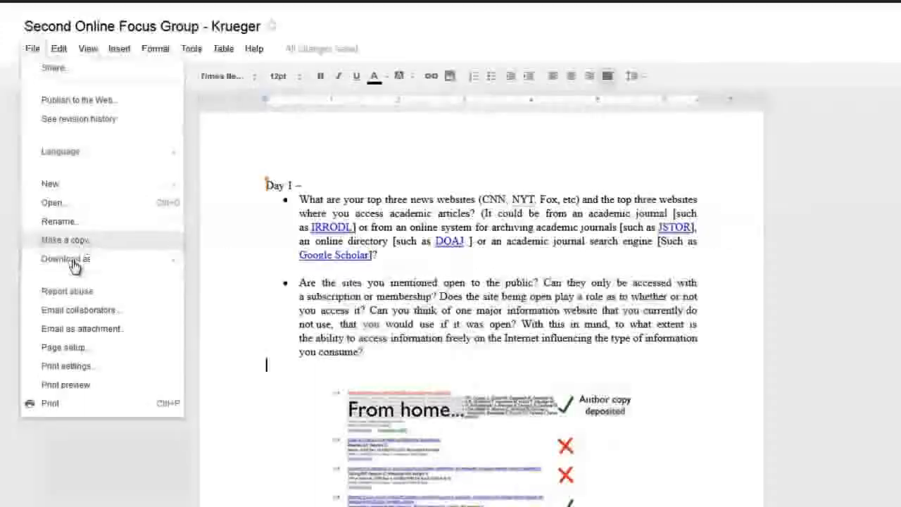
mouse_move(75, 266)
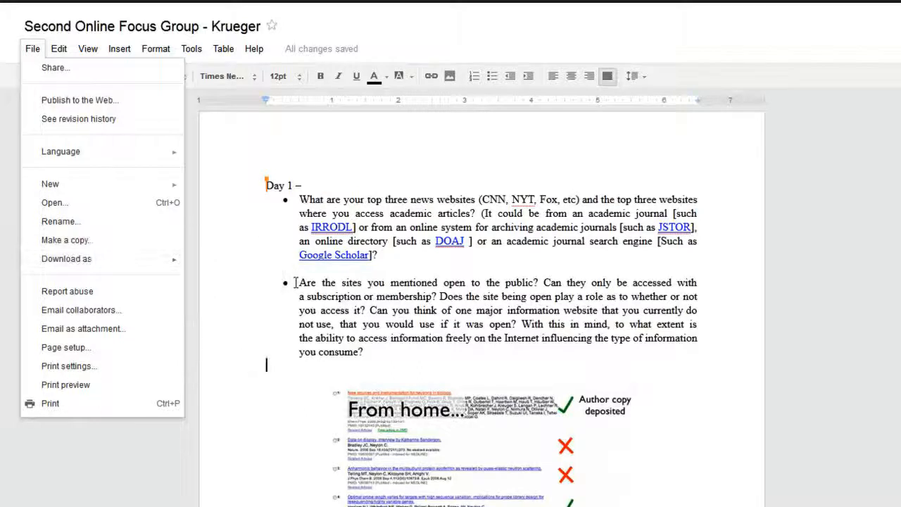
- Download the document as Word, saving SecondOnlineFocusGroup-Krueger.doc through Firefox's Save File option
click(396, 311)
click(41, 50)
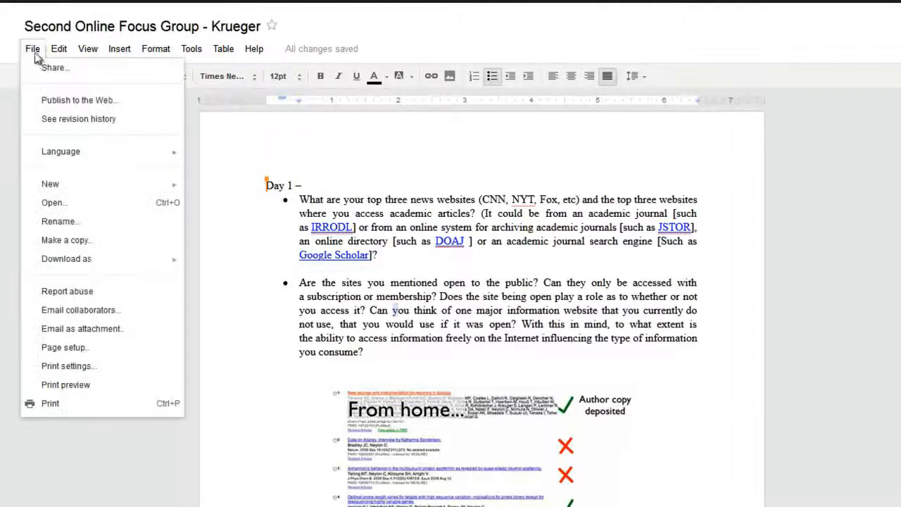
mouse_move(94, 259)
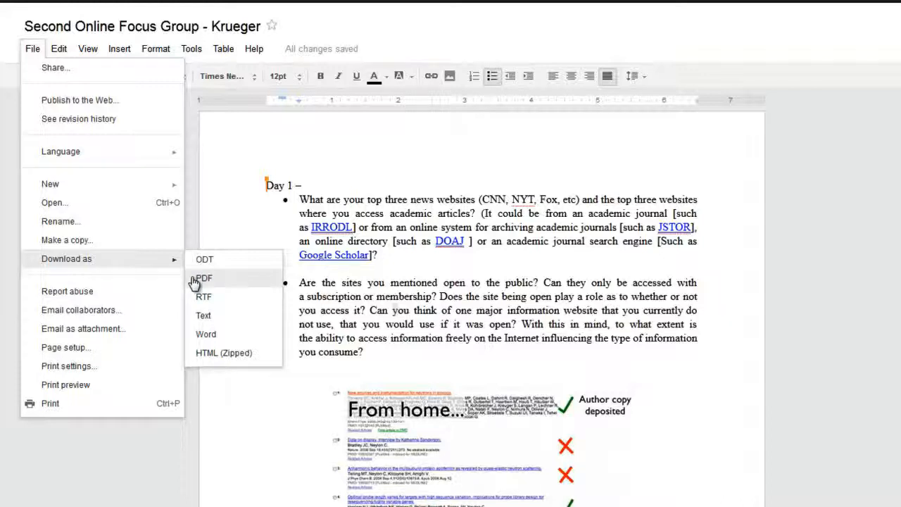
click(205, 335)
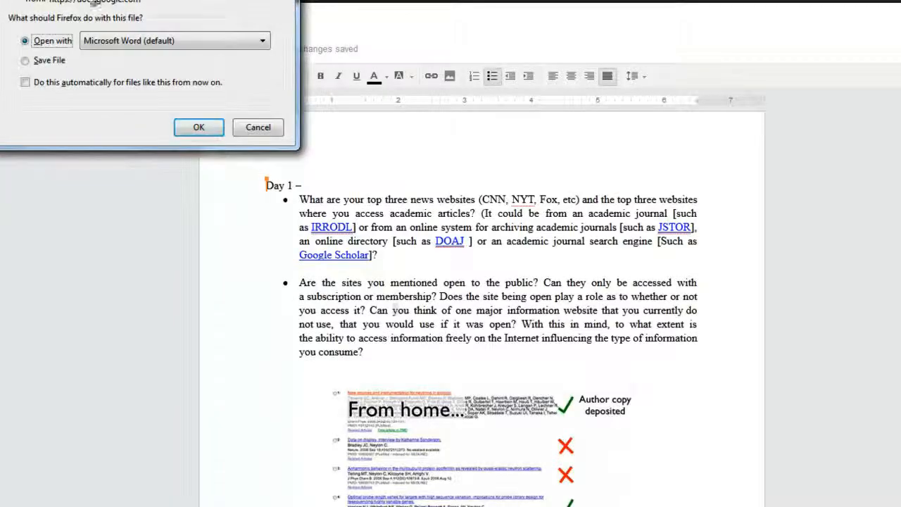
click(25, 61)
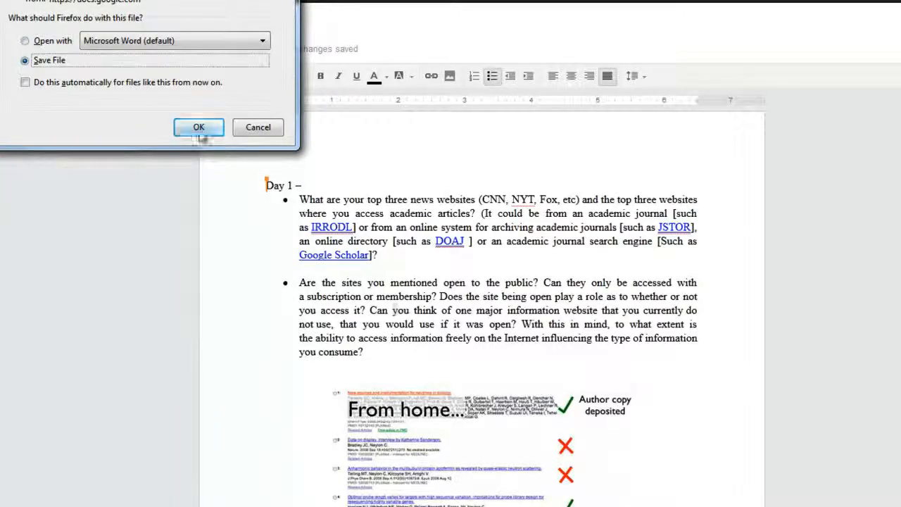
click(199, 128)
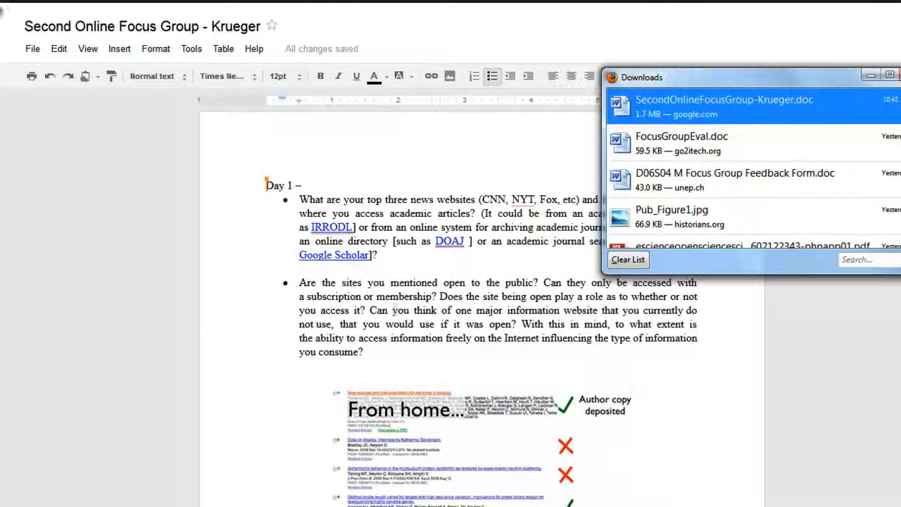
click(33, 47)
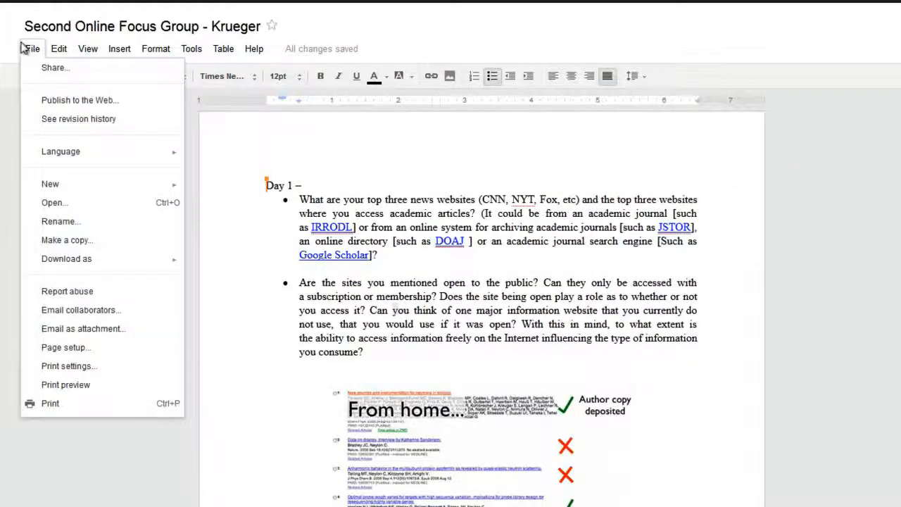
click(128, 332)
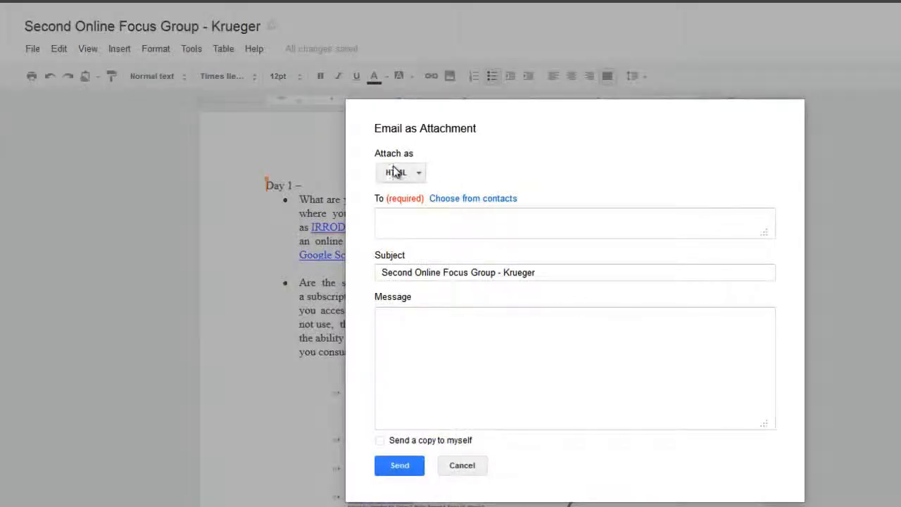
click(414, 174)
click(414, 174)
click(410, 177)
click(429, 289)
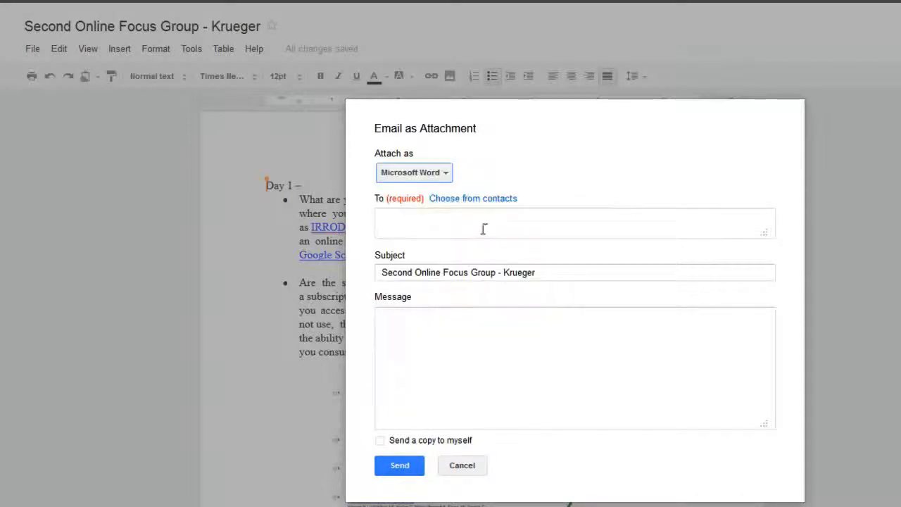
click(483, 230)
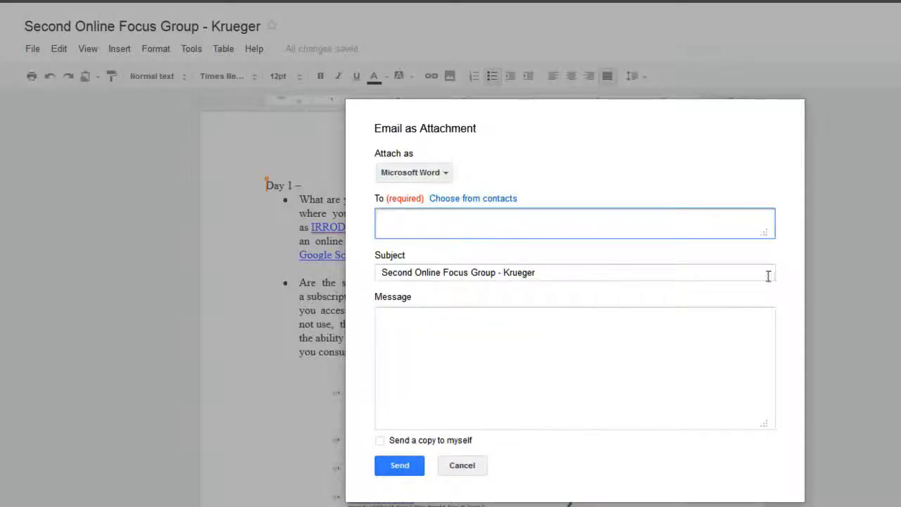
click(513, 327)
click(462, 470)
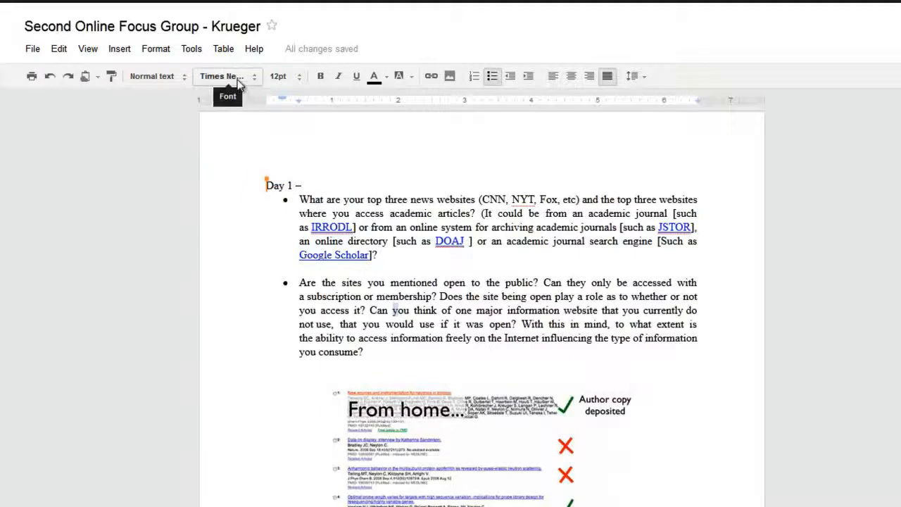
click(29, 52)
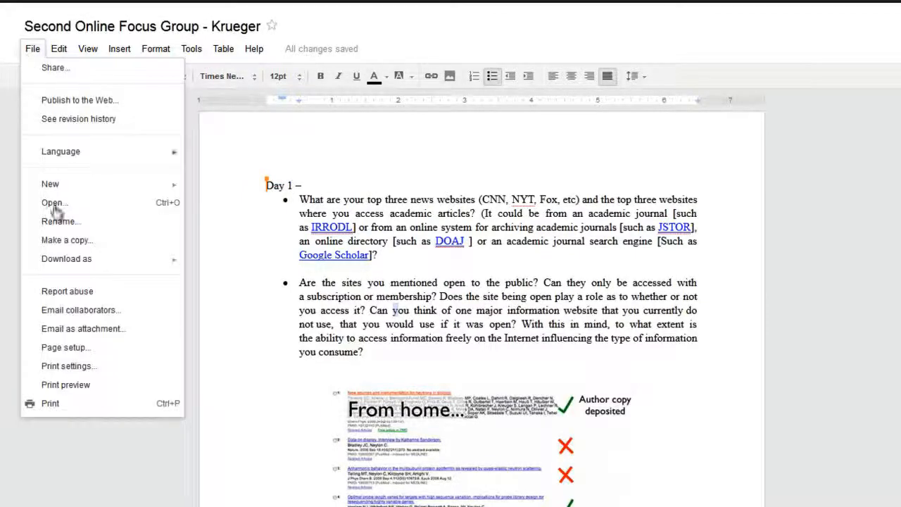